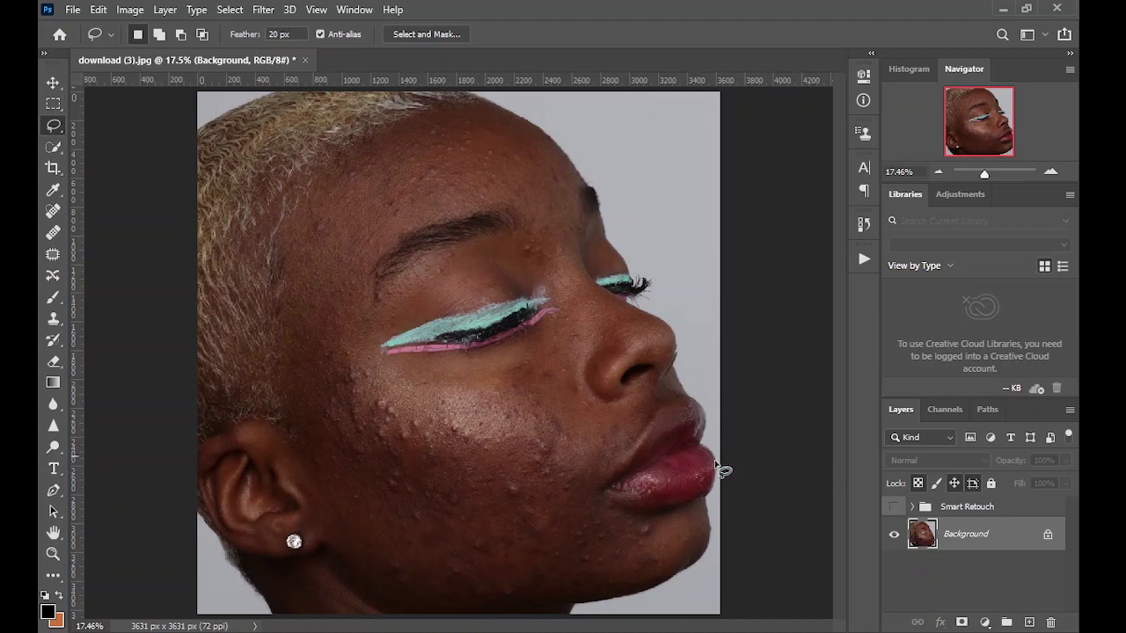
Compare the portrait with and without the Smart Retouch group by toggling its visibility
click(895, 509)
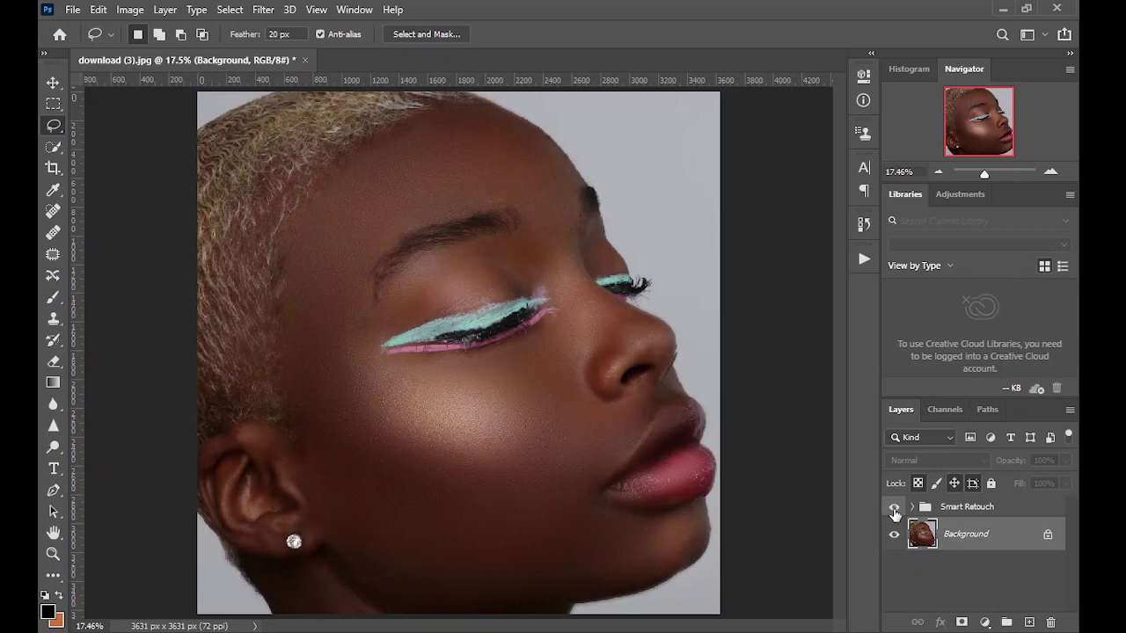
click(893, 508)
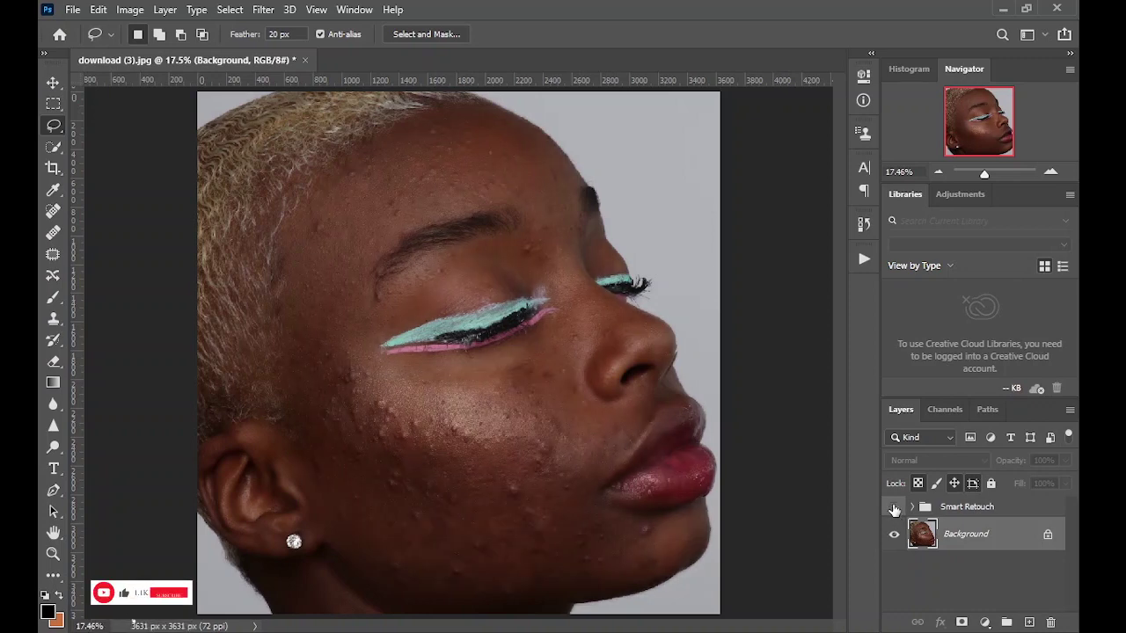
click(894, 508)
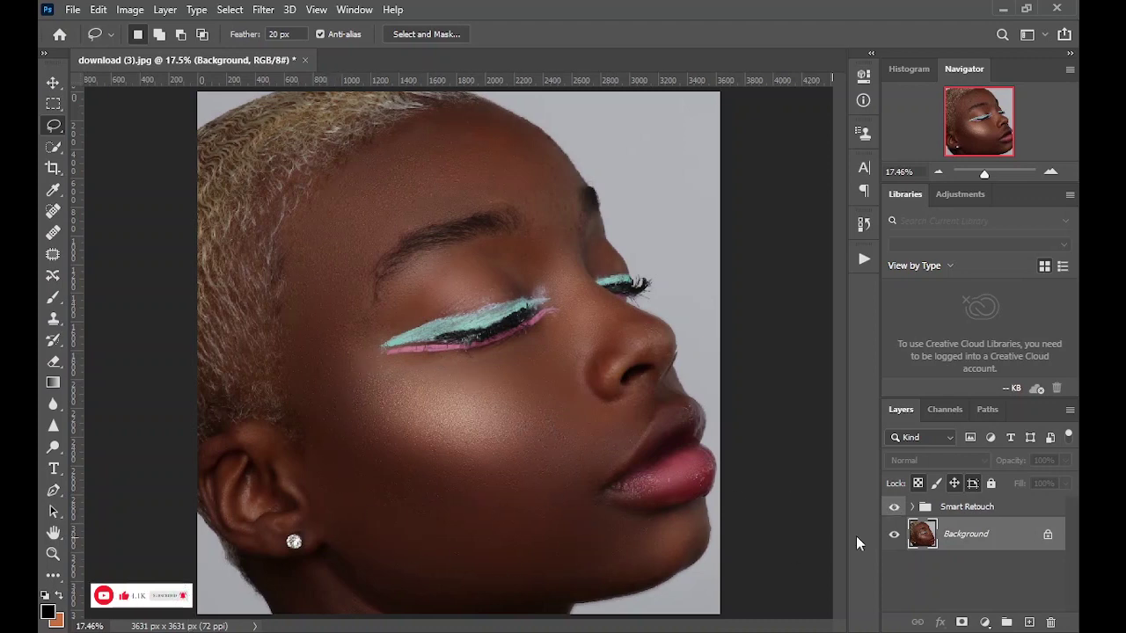
click(893, 507)
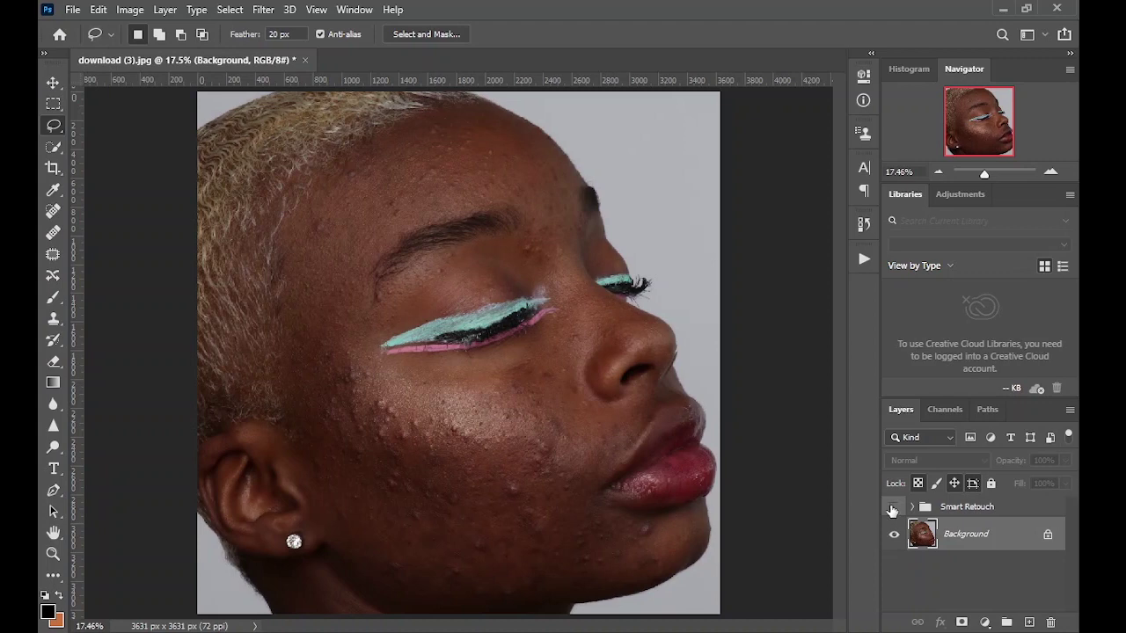
click(893, 508)
Delete the existing Smart Retouch group and run the Slammy Smart Retouch action with a Gaussian Blur radius of 10 pixels
mouse_move(1035, 509)
mouse_down()
mouse_move(1032, 566)
mouse_move(1052, 622)
mouse_up()
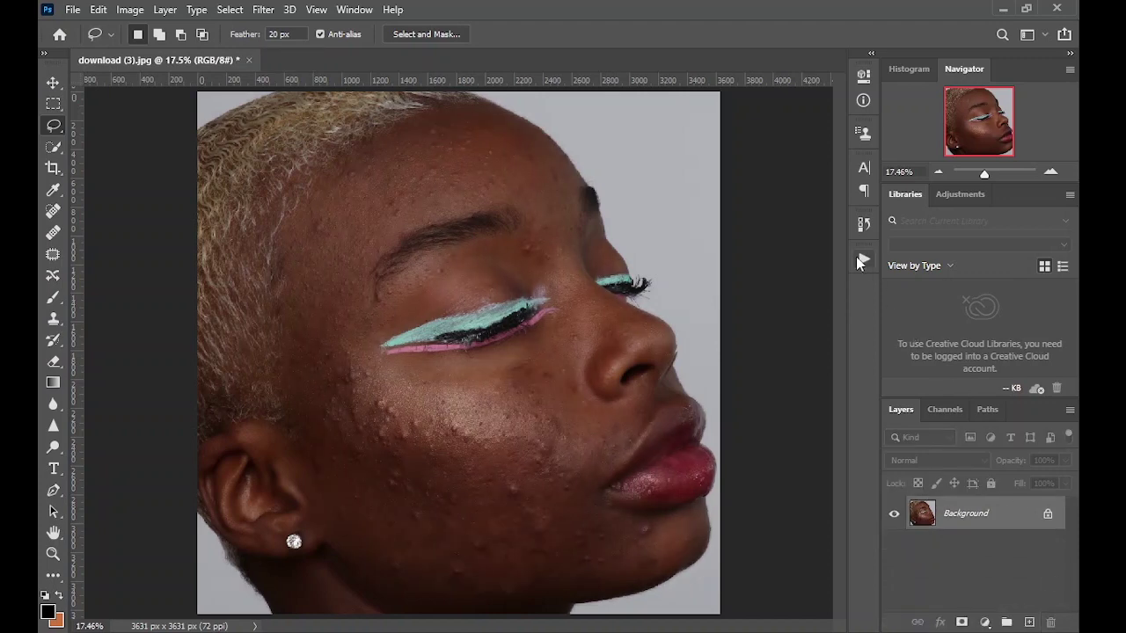
click(863, 261)
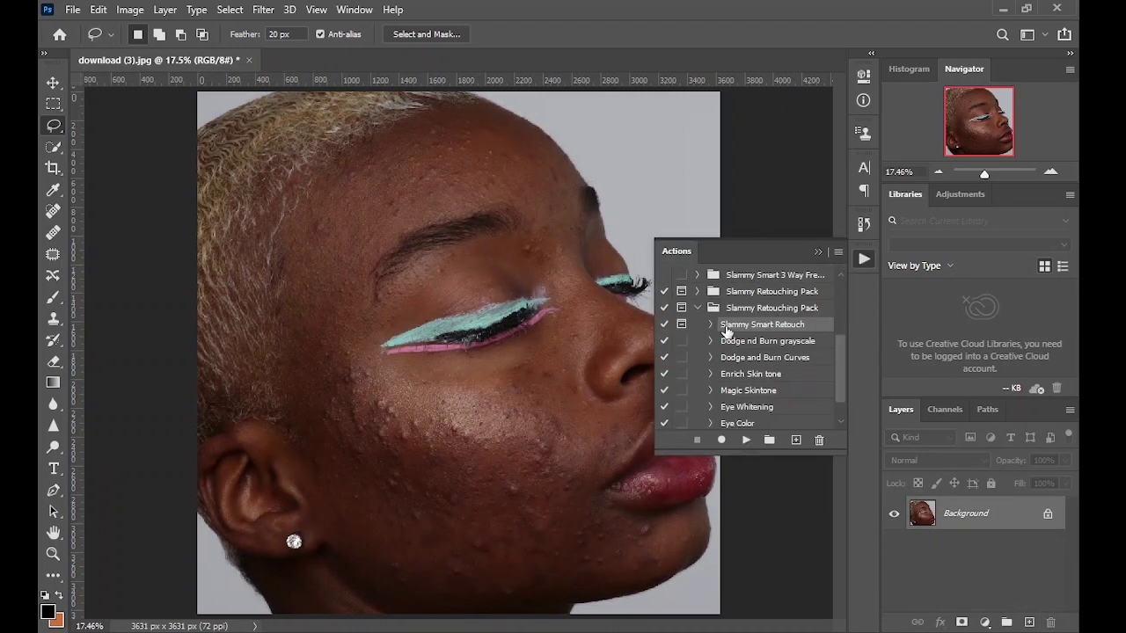
click(749, 439)
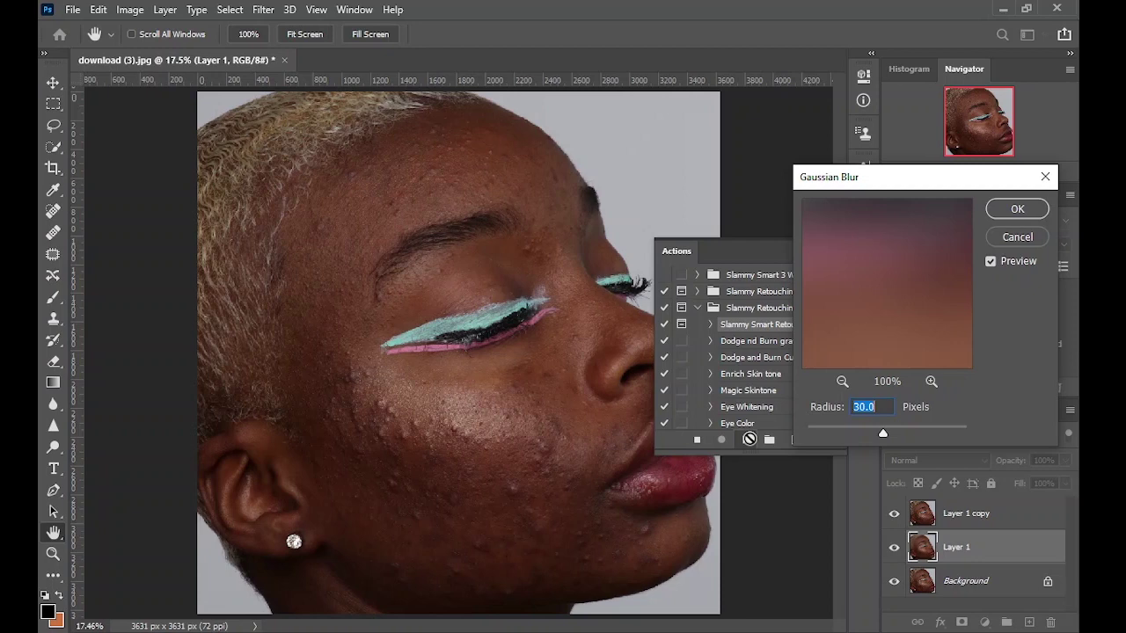
text(10)
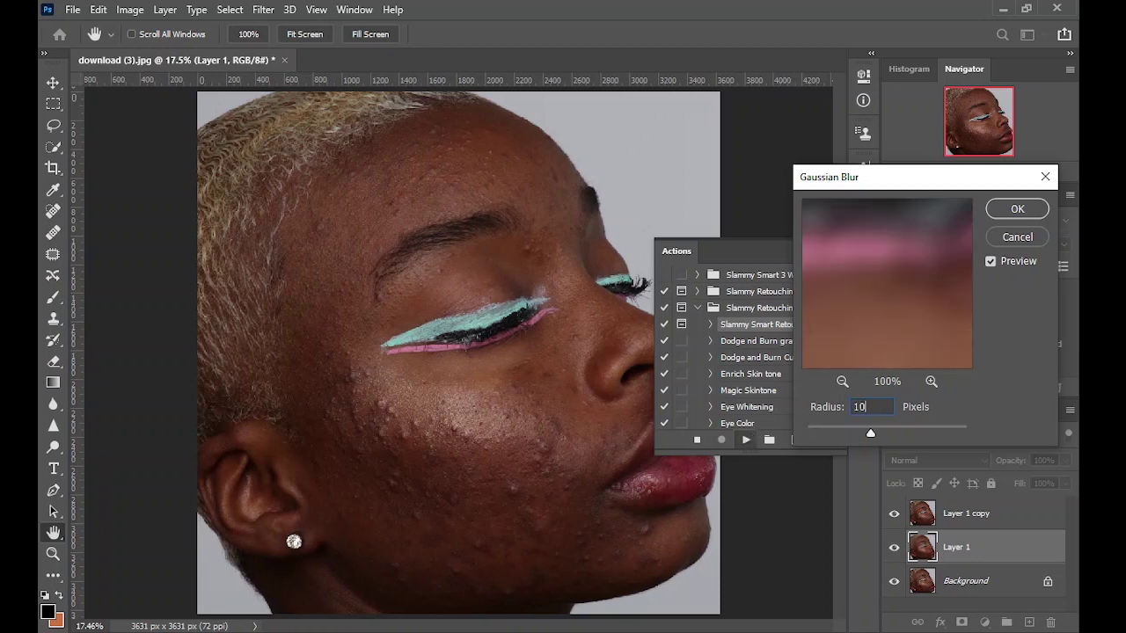
click(1012, 210)
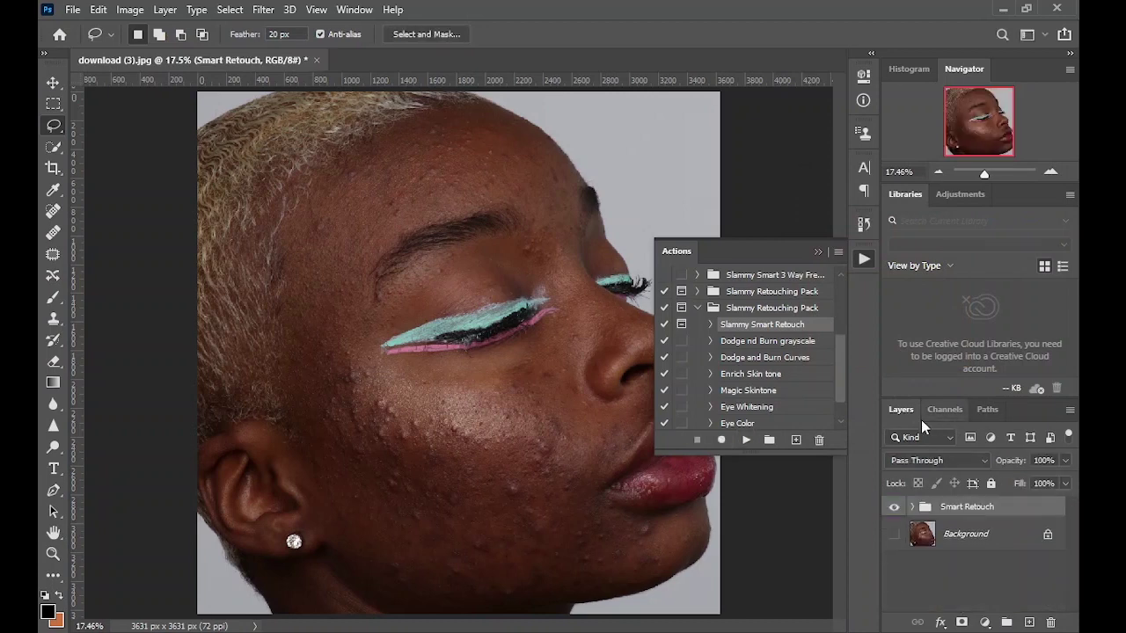
Expand the Smart Retouch and Slammy Smart 3 ways FS groups and examine their High, Mid and Low FS layers
click(912, 508)
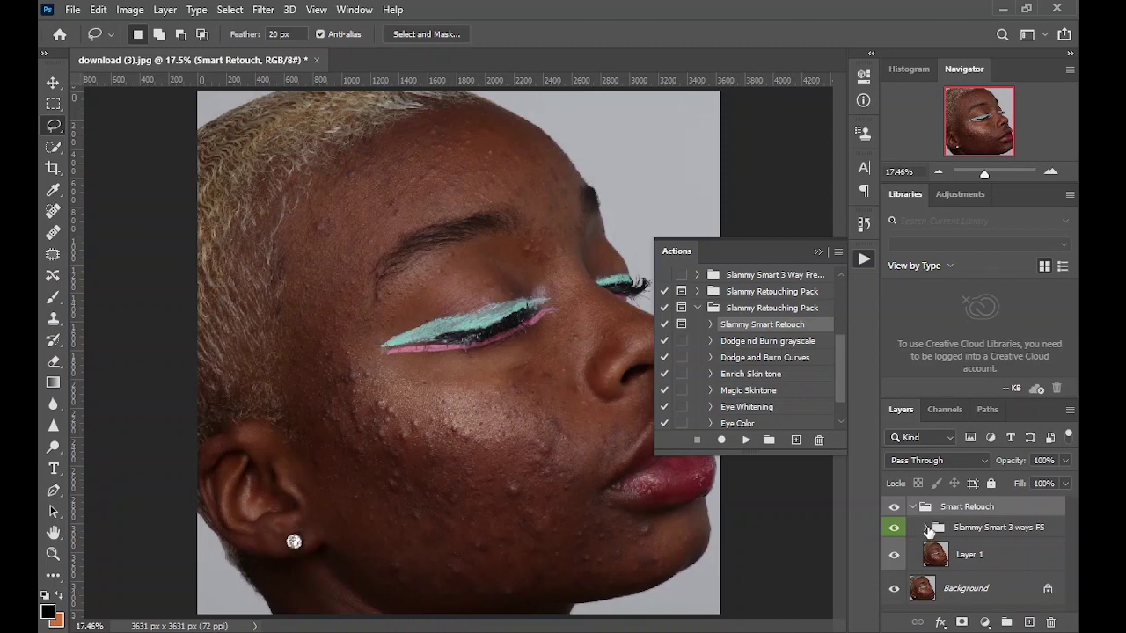
click(929, 529)
scroll(944, 563, down, 5)
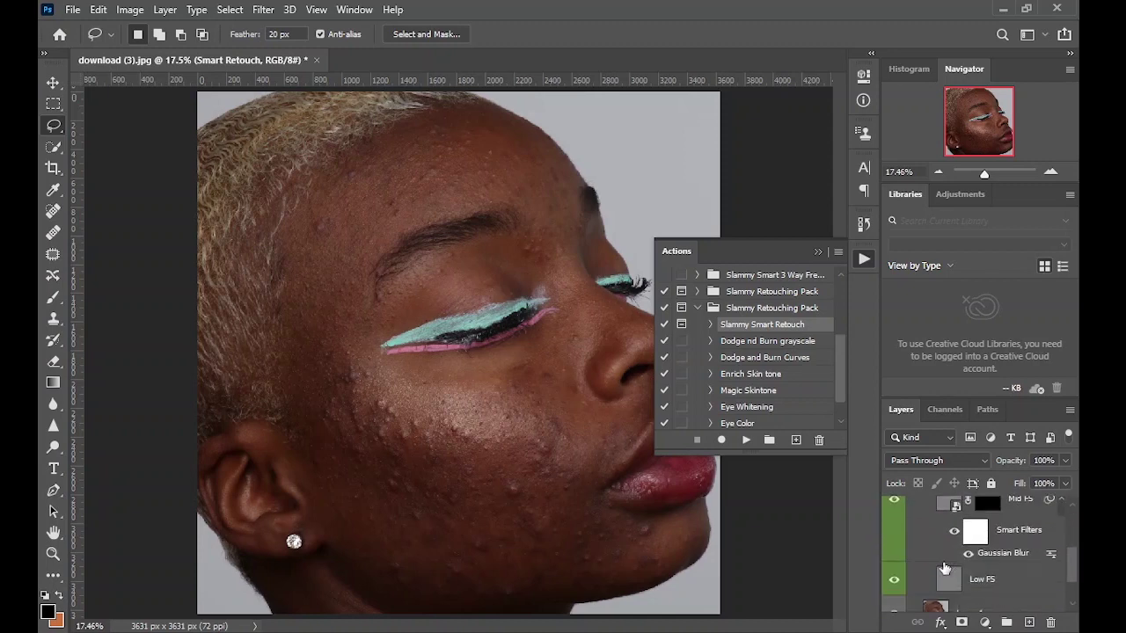
scroll(944, 568, up, 4)
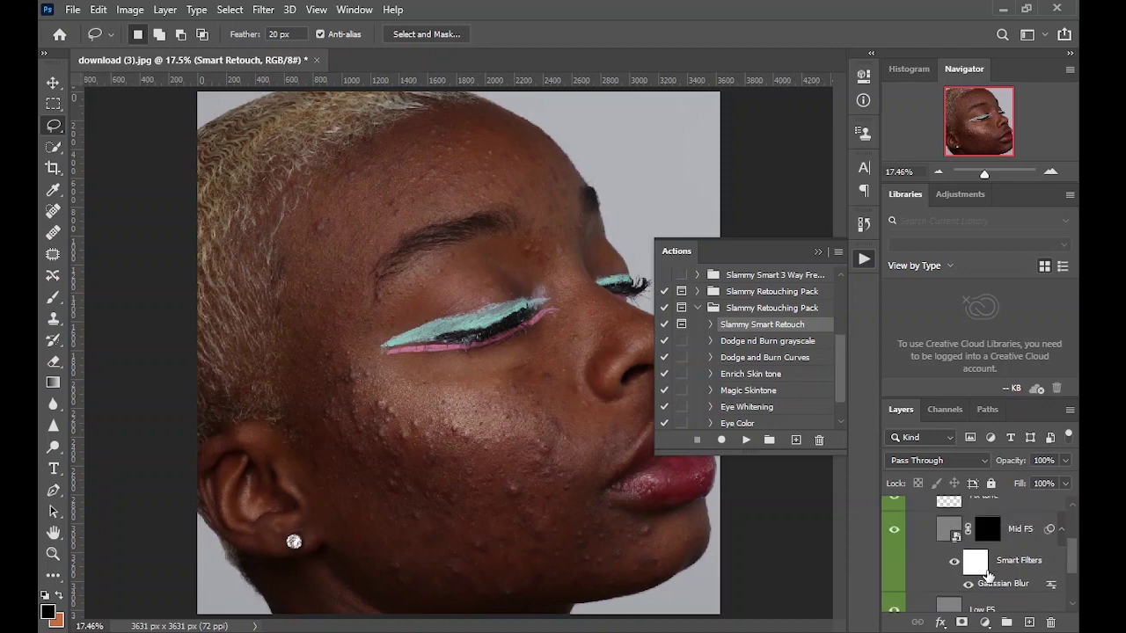
scroll(988, 576, up, 1)
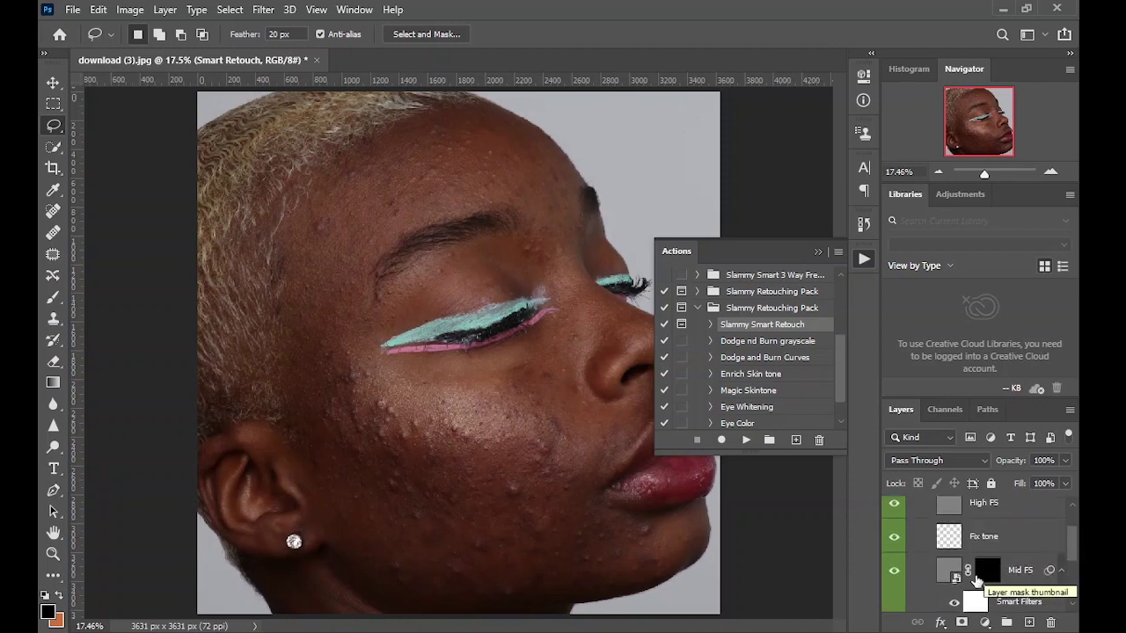
scroll(980, 570, down, 1)
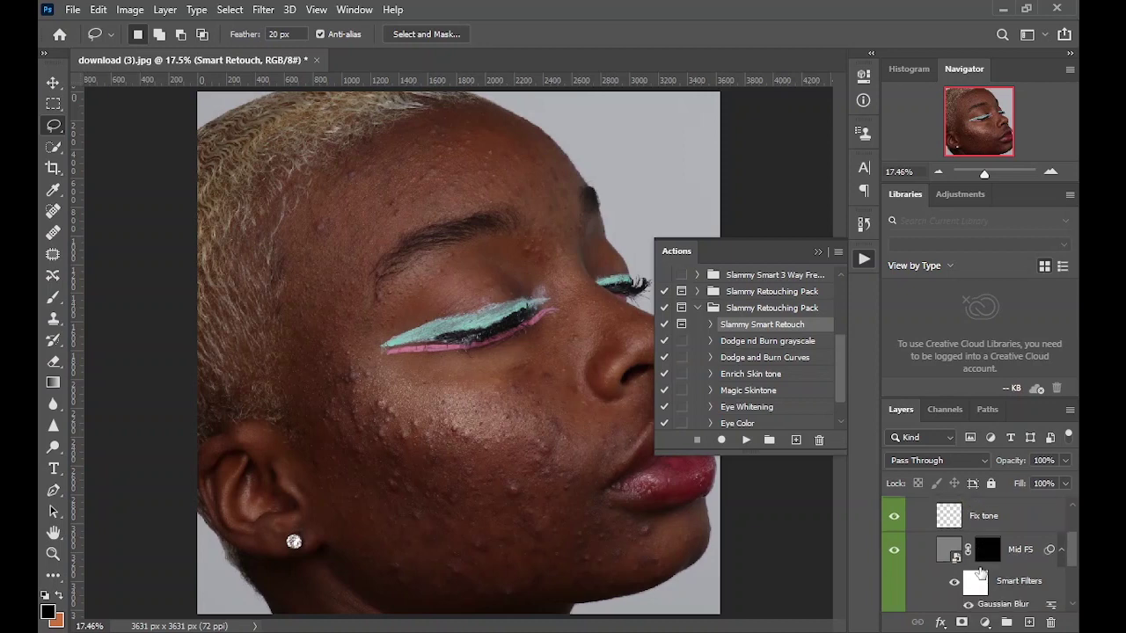
scroll(981, 576, down, 2)
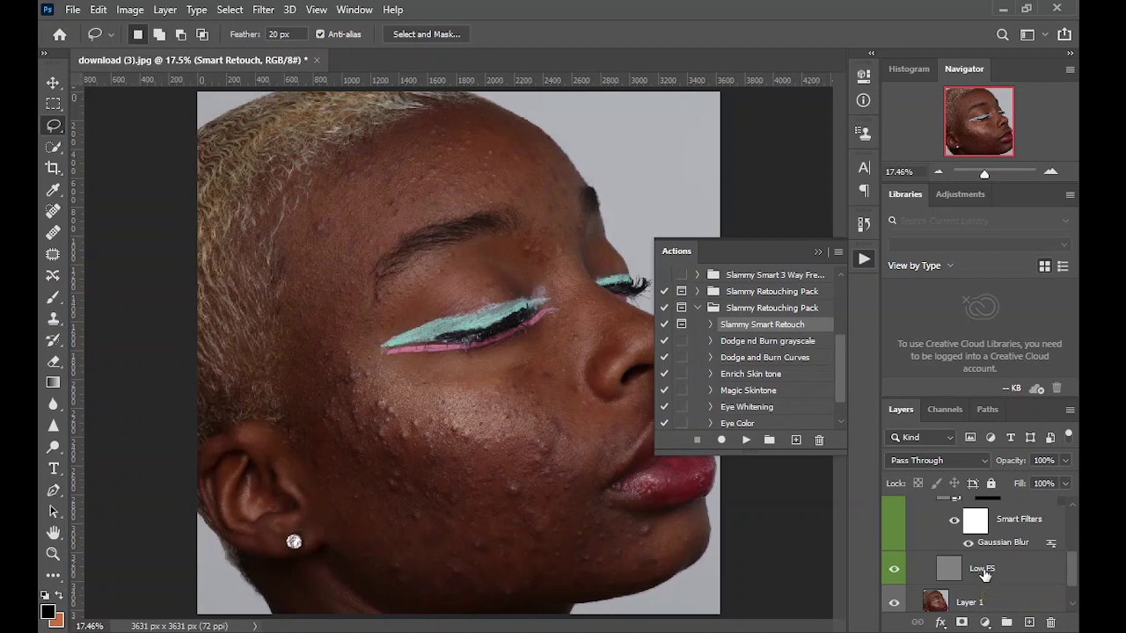
Collapse the Actions panel and lasso the blemished lower cheek on Layer 1 inside the Smart Retouch group
click(817, 252)
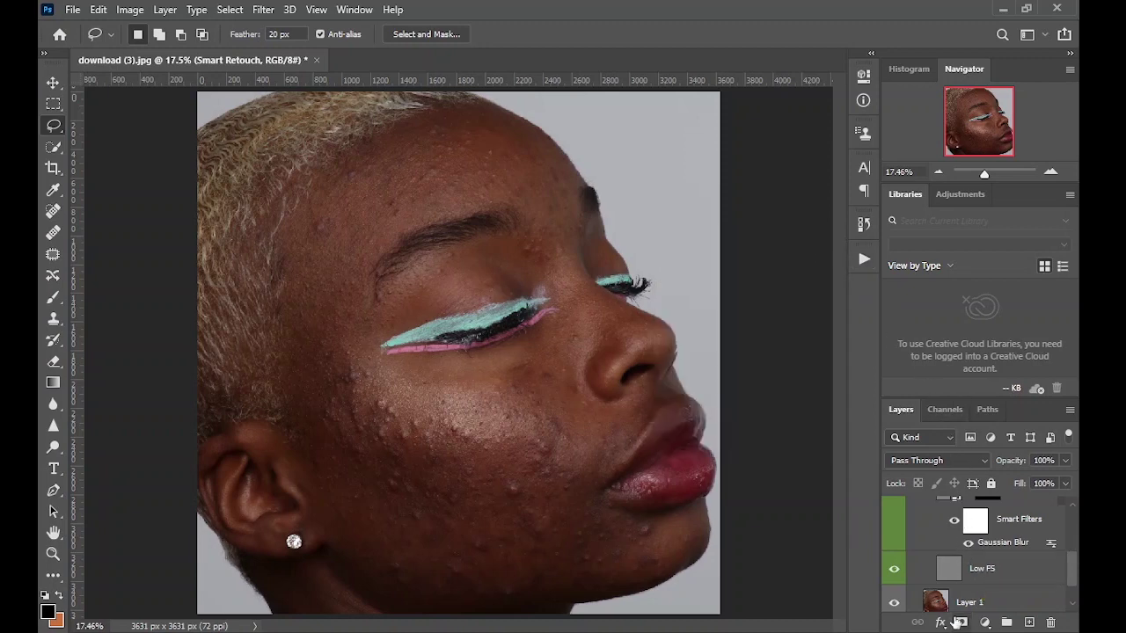
scroll(943, 607, down, 1)
click(951, 587)
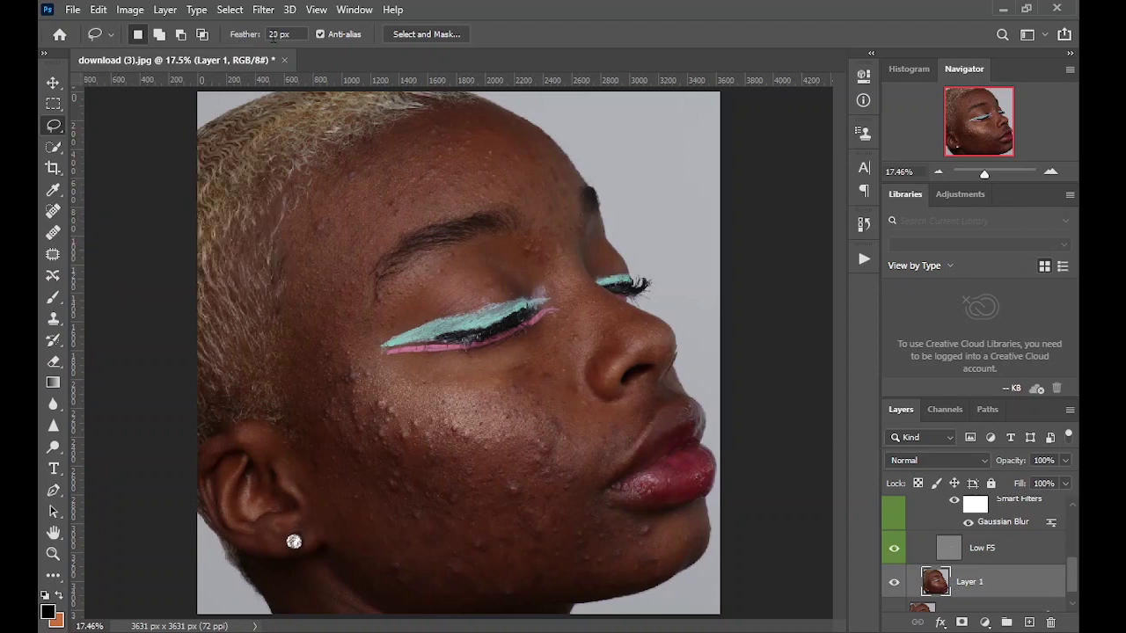
mouse_move(579, 469)
mouse_down()
mouse_move(415, 428)
mouse_move(347, 370)
mouse_move(321, 419)
mouse_move(326, 469)
mouse_move(386, 541)
mouse_move(508, 546)
mouse_move(551, 510)
mouse_move(568, 475)
mouse_up()
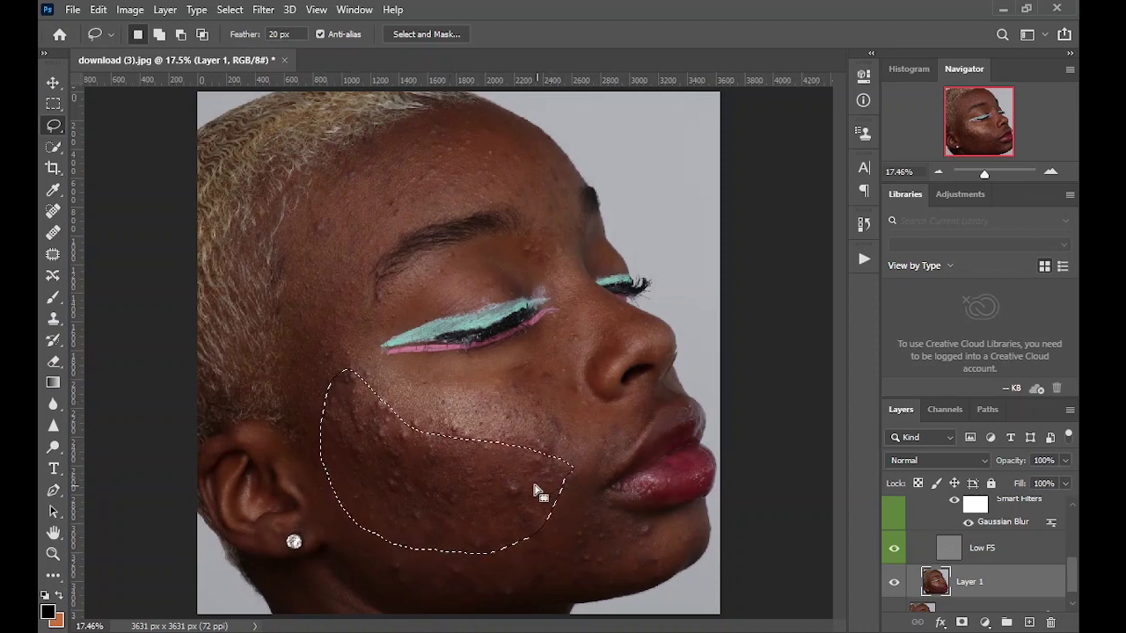
Smooth the selected lower cheek with a Gaussian Blur of 100 pixels and deselect it
click(261, 11)
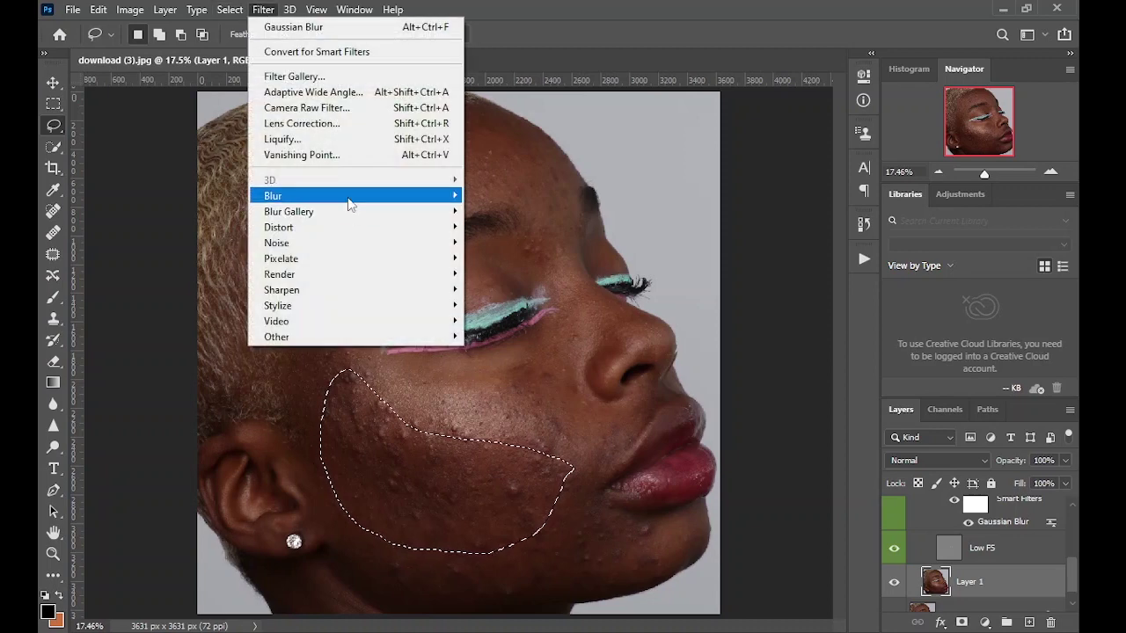
mouse_move(422, 199)
click(508, 259)
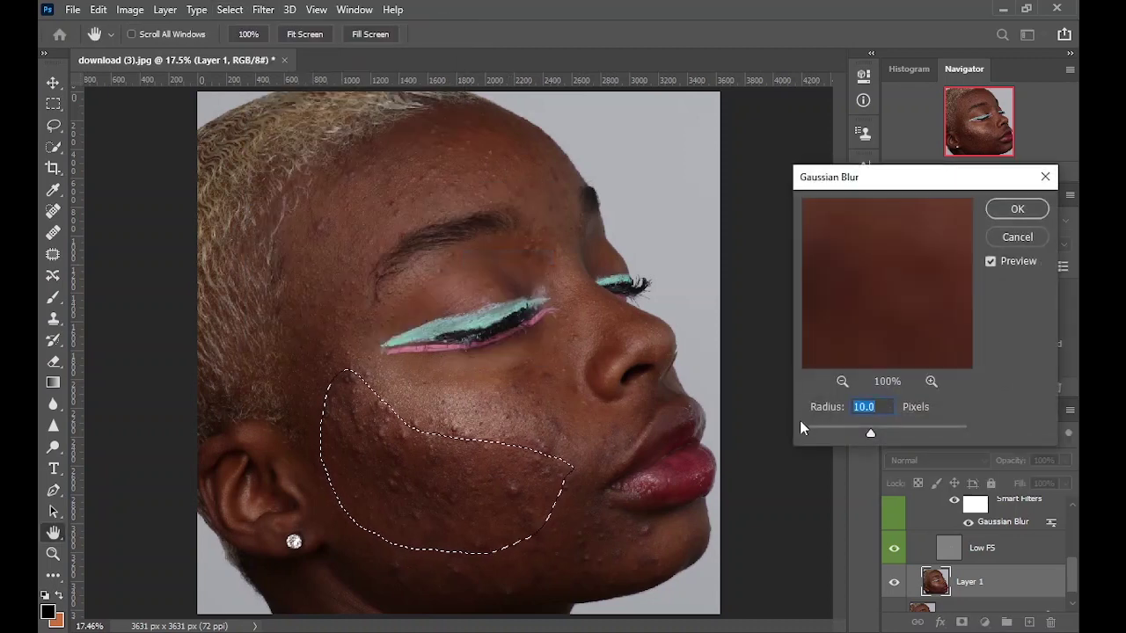
drag(915, 428, 915, 430)
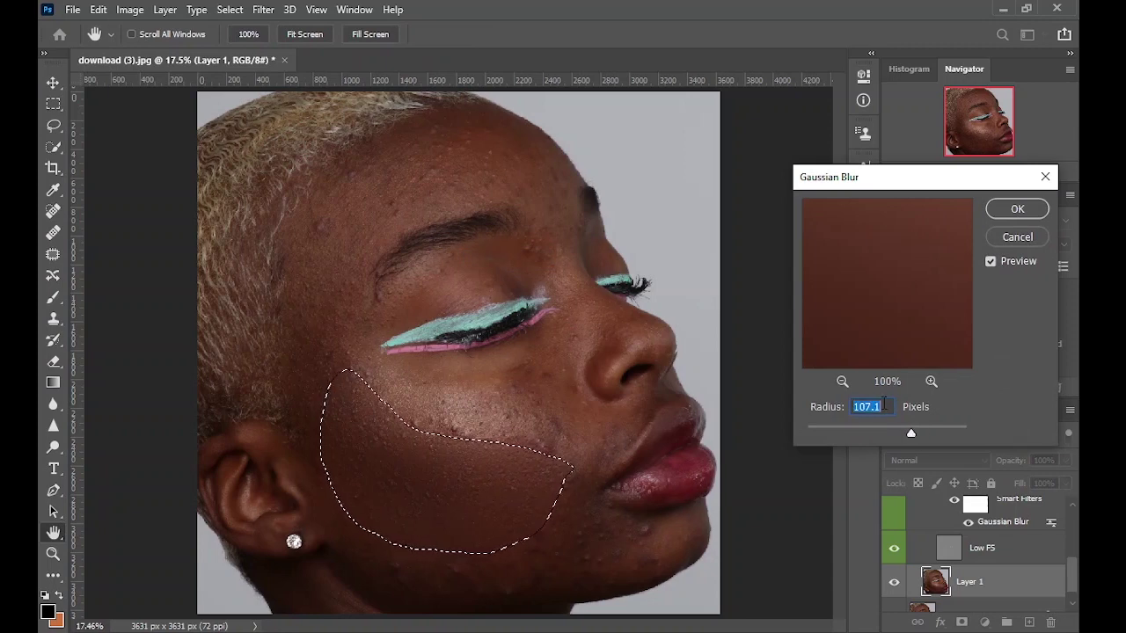
text(100)
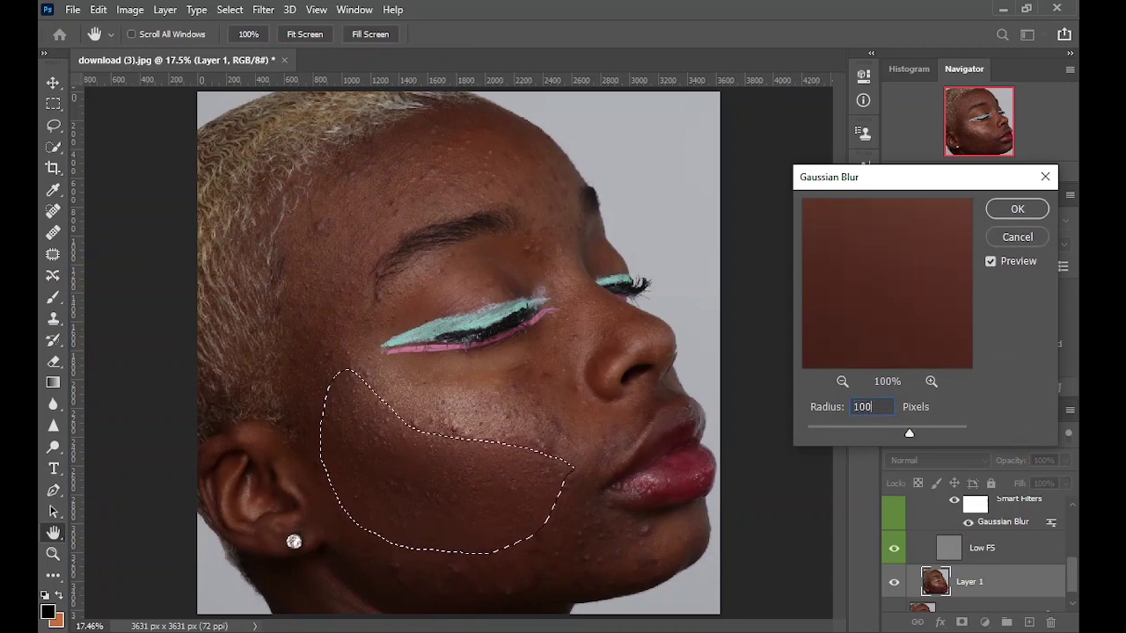
click(1016, 210)
key(l)
key(ctrl+d)
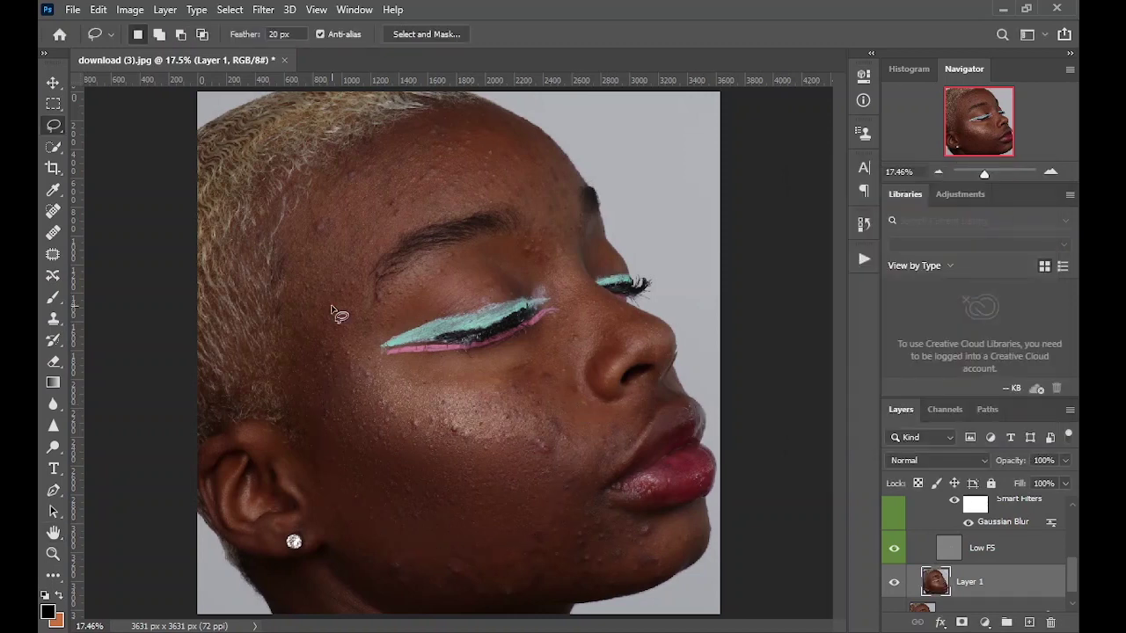
Lasso the highlighted upper cheek below the eye, reapply the last Gaussian Blur to it and deselect
mouse_move(555, 332)
mouse_down()
mouse_move(510, 352)
mouse_move(365, 366)
mouse_move(378, 410)
mouse_move(518, 453)
mouse_move(585, 453)
mouse_move(601, 429)
mouse_move(578, 395)
mouse_move(559, 343)
mouse_up()
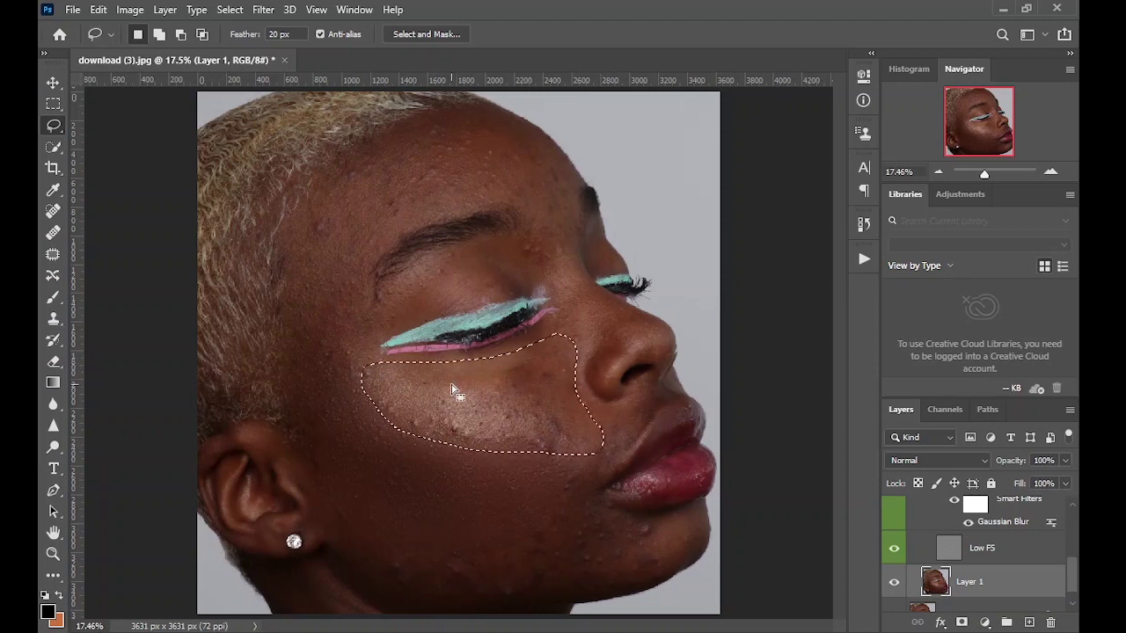
right_click(491, 381)
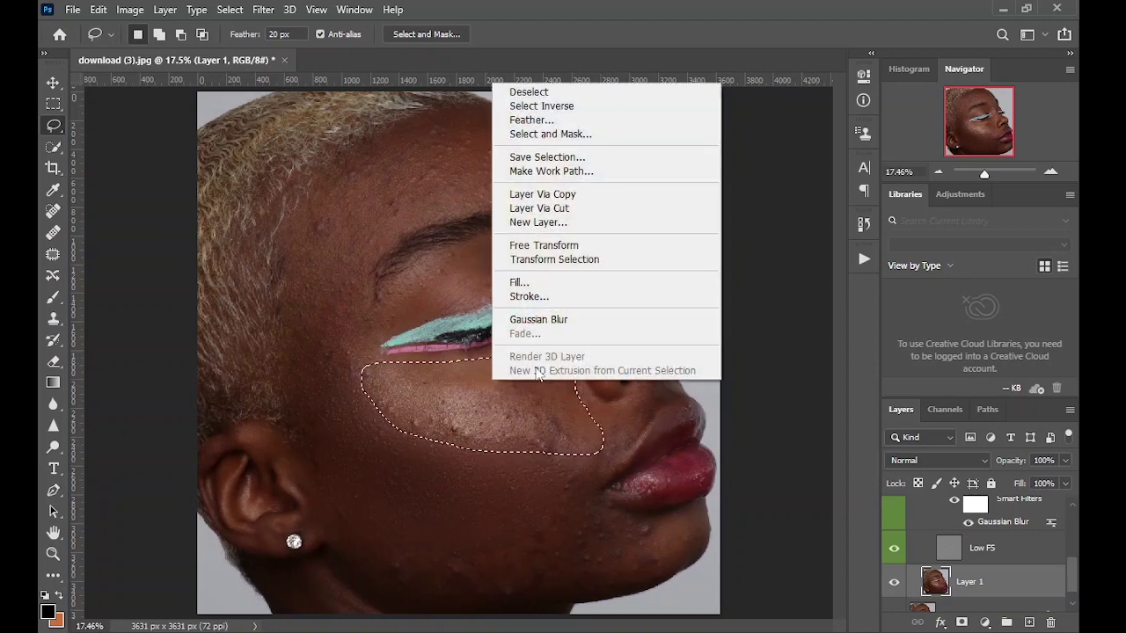
click(568, 323)
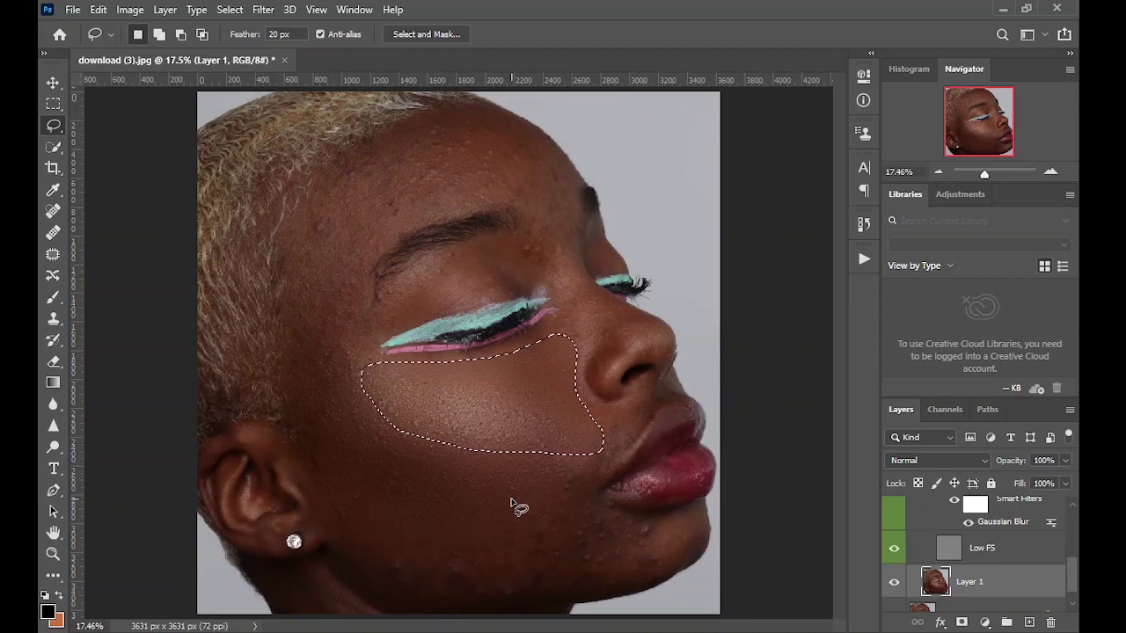
key(ctrl+d)
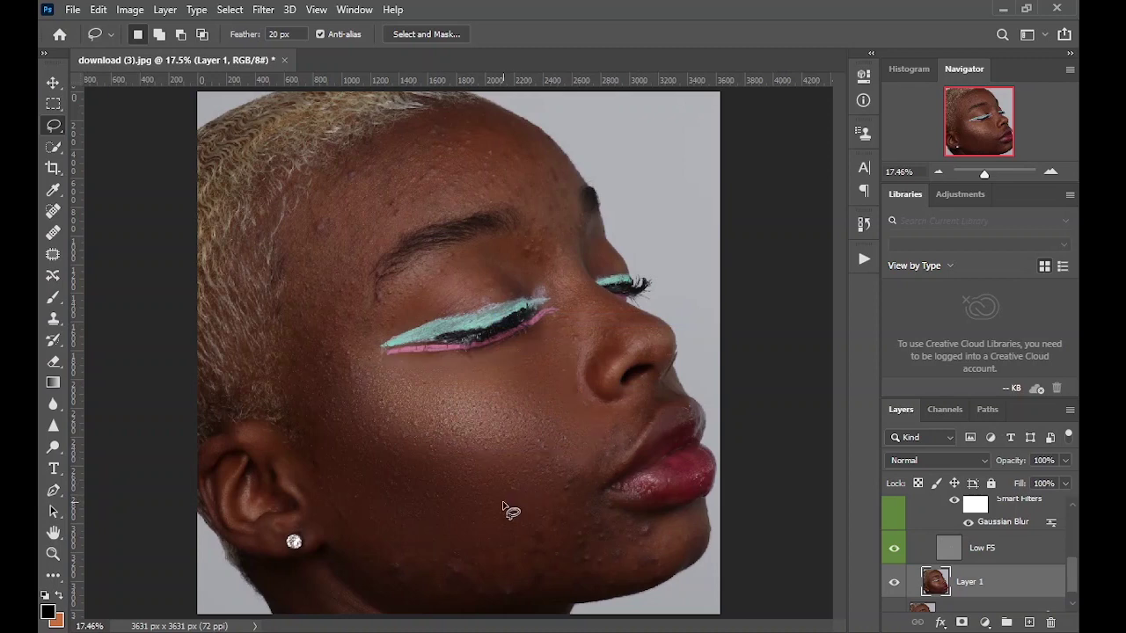
Lasso the forehead and temple around the brow, reapply the last Gaussian Blur and deselect
mouse_move(352, 332)
mouse_down()
mouse_move(337, 400)
mouse_move(310, 399)
mouse_move(277, 323)
mouse_move(281, 276)
mouse_move(293, 225)
mouse_move(326, 179)
mouse_move(452, 123)
mouse_move(493, 140)
mouse_move(522, 173)
mouse_move(512, 186)
mouse_move(408, 209)
mouse_move(359, 268)
mouse_move(362, 320)
mouse_up()
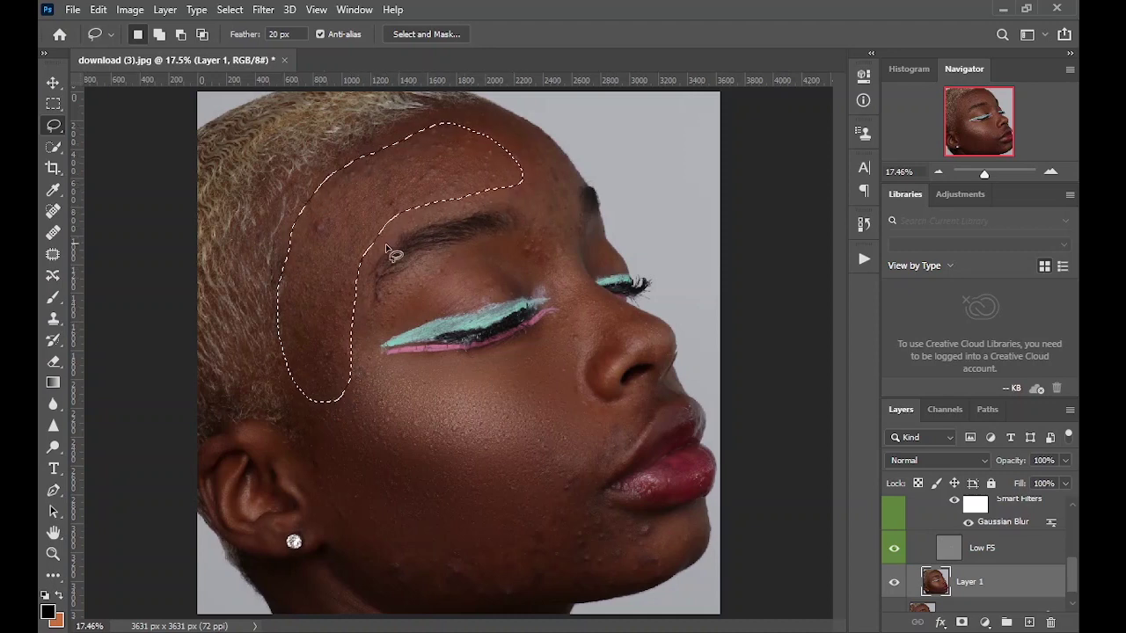
right_click(377, 187)
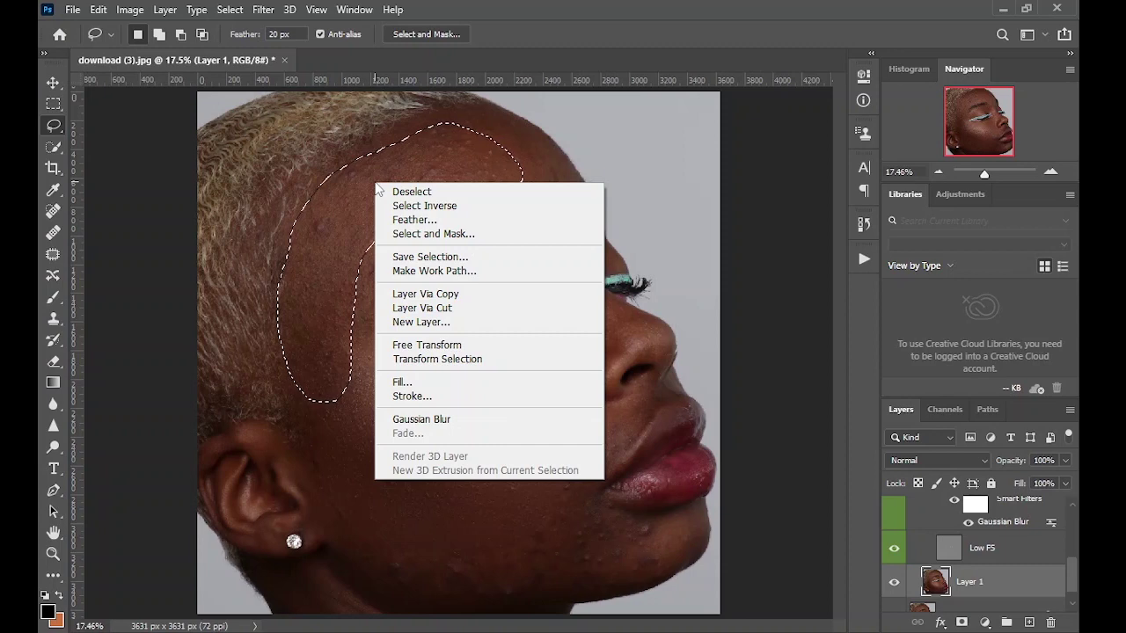
click(476, 413)
key(ctrl+d)
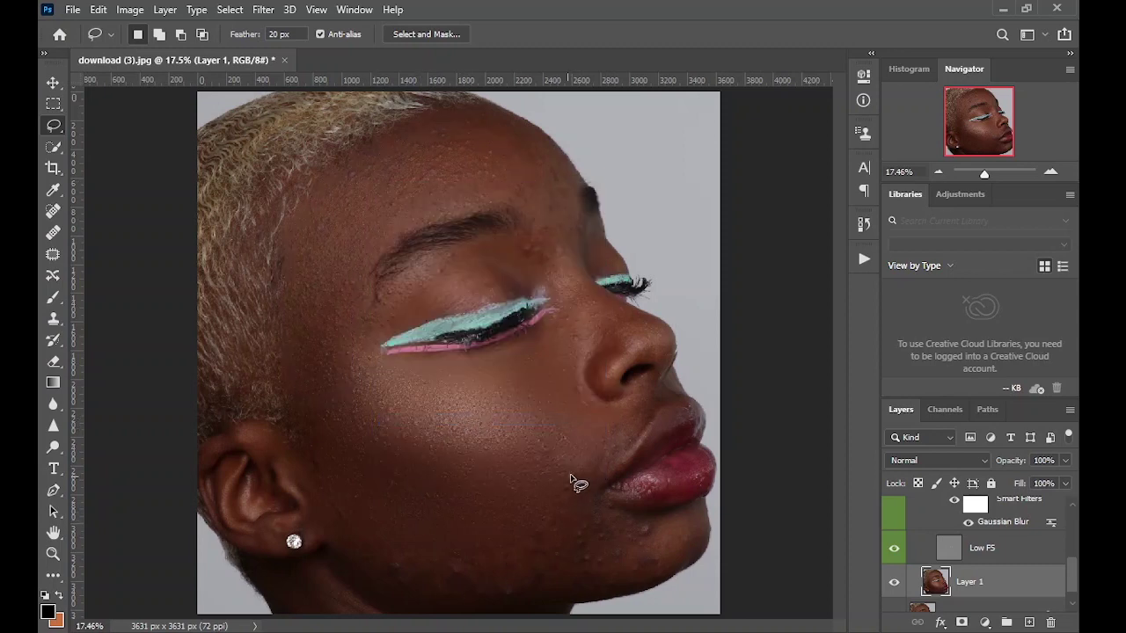
Lasso the jaw and chin area below the mouth, reapply the last Gaussian Blur and deselect
mouse_move(551, 504)
mouse_down()
mouse_move(380, 542)
mouse_move(379, 572)
mouse_move(415, 590)
mouse_move(654, 551)
mouse_move(661, 527)
mouse_move(570, 475)
mouse_up()
right_click(540, 519)
click(587, 457)
key(ctrl+d)
Lasso the skin above the upper lip, reapply the last Gaussian Blur and deselect
mouse_move(586, 431)
mouse_down()
mouse_move(590, 452)
mouse_move(607, 458)
mouse_move(641, 414)
mouse_move(620, 431)
mouse_up()
right_click(620, 431)
click(671, 364)
key(ctrl+d)
Lasso the nose from the inner brow down the bridge, apply a Gaussian Blur of 49.8 pixels and deselect
mouse_move(557, 246)
mouse_down()
mouse_move(519, 247)
mouse_move(560, 305)
mouse_move(566, 338)
mouse_move(586, 350)
mouse_move(626, 335)
mouse_move(563, 255)
mouse_up()
click(261, 9)
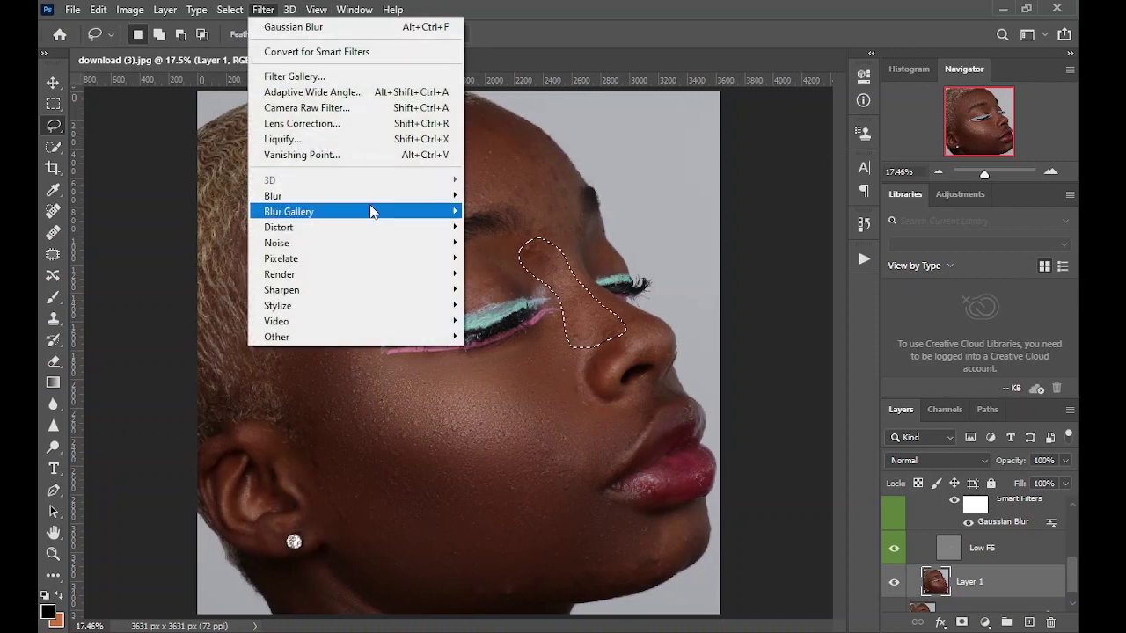
mouse_move(372, 195)
click(480, 260)
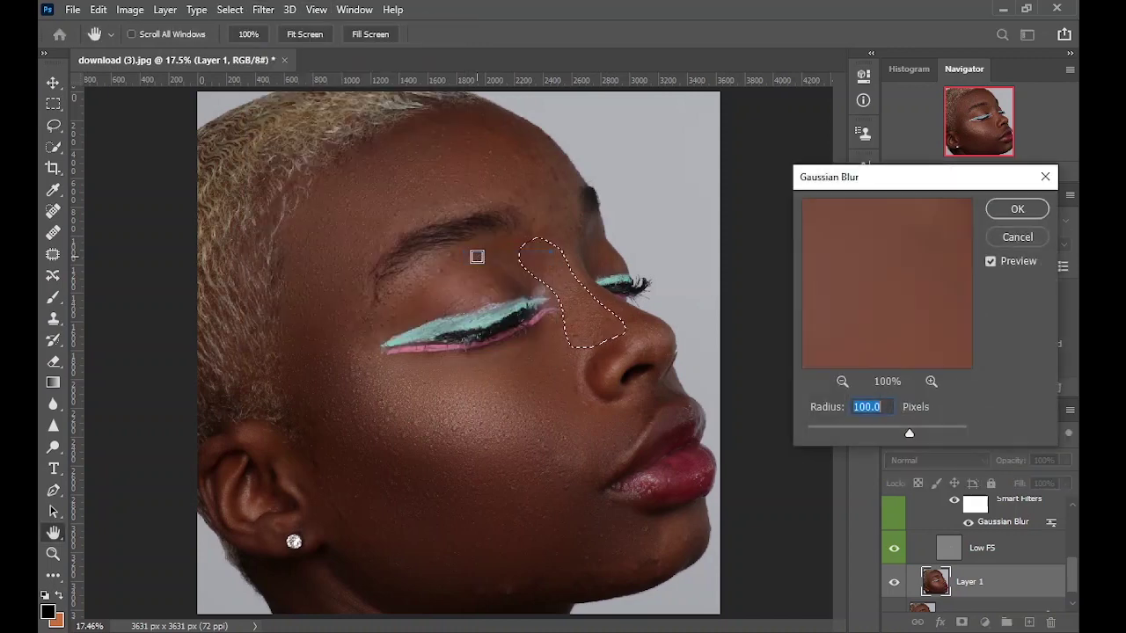
drag(912, 433, 895, 438)
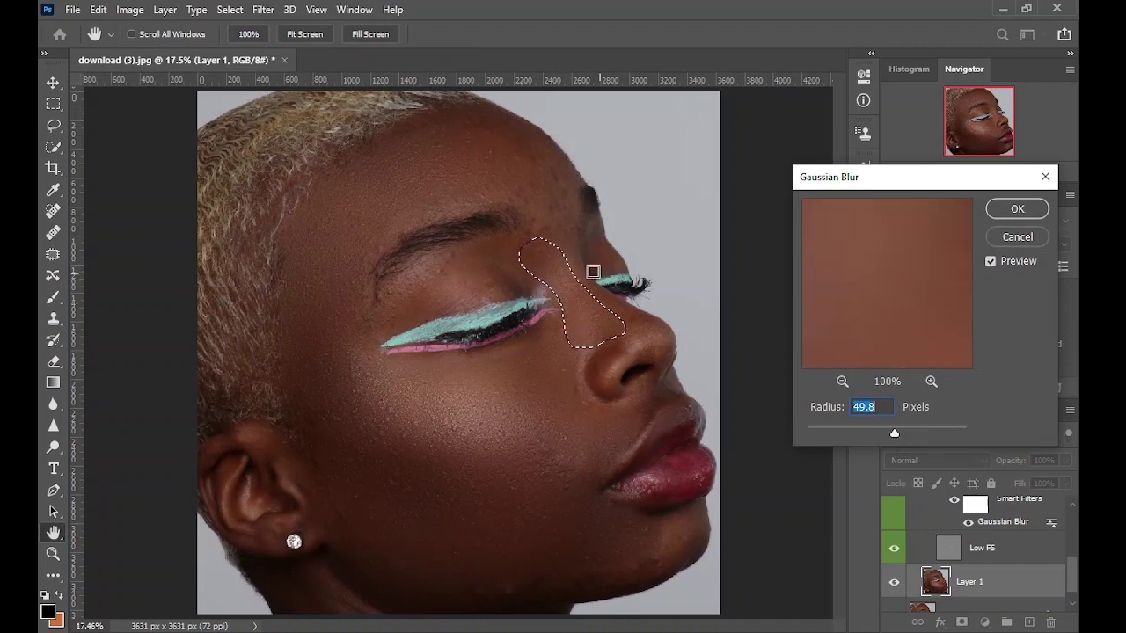
click(1017, 210)
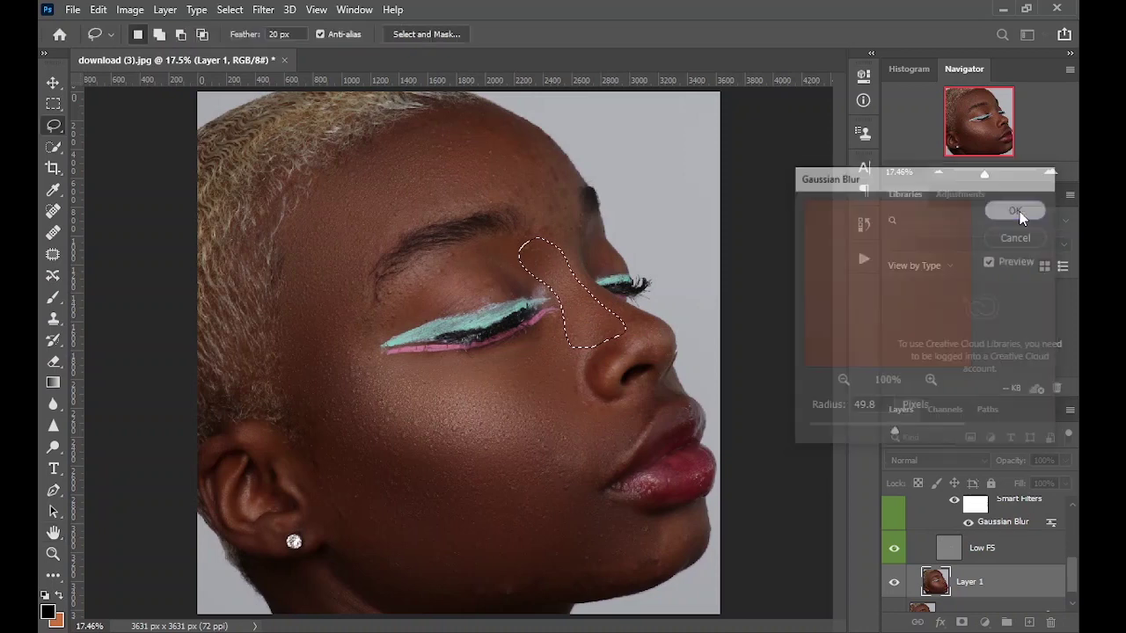
key(ctrl+d)
Lasso the small patch between the inner eye corner and the nose and reapply the last Gaussian Blur
mouse_move(560, 320)
mouse_down()
mouse_move(538, 346)
mouse_move(549, 370)
mouse_move(562, 342)
mouse_up()
right_click(561, 341)
click(607, 278)
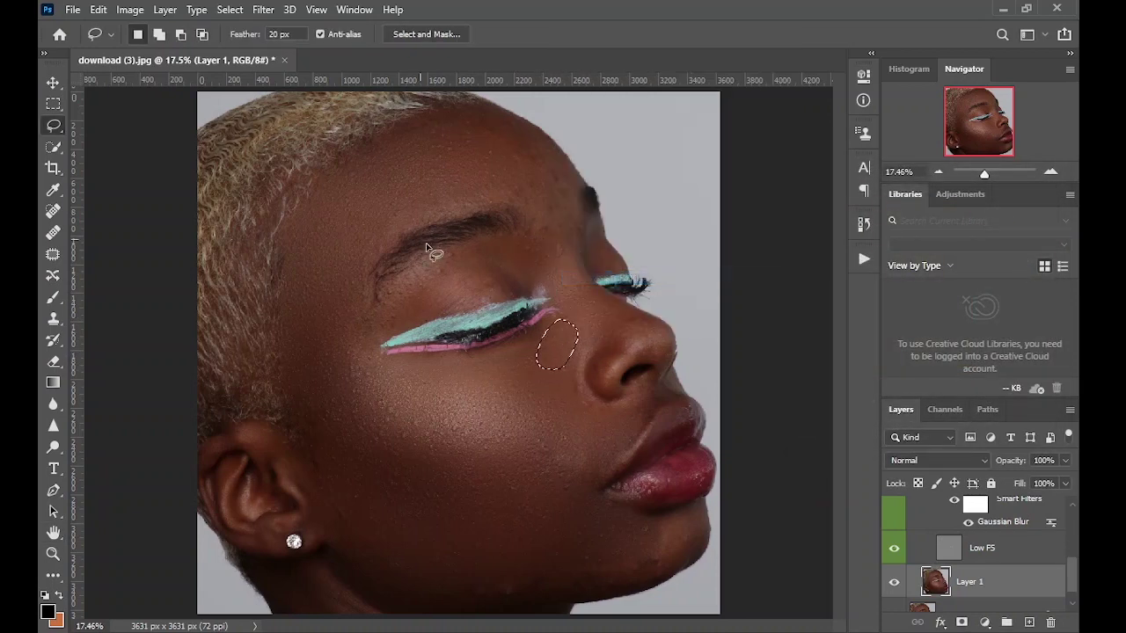
Lasso the upper eyelid skin between the eyebrow and the eyeliner and reapply the last Gaussian Blur
mouse_move(465, 250)
mouse_down()
mouse_move(399, 275)
mouse_move(378, 304)
mouse_move(399, 314)
mouse_move(449, 277)
mouse_move(464, 253)
mouse_up()
right_click(418, 282)
click(531, 526)
Lasso the front edge of the forehead above the inner brow, reapply the last Gaussian Blur and deselect
mouse_move(507, 183)
mouse_down()
mouse_move(547, 244)
mouse_move(569, 176)
mouse_up()
drag(512, 121, 508, 167)
right_click(514, 176)
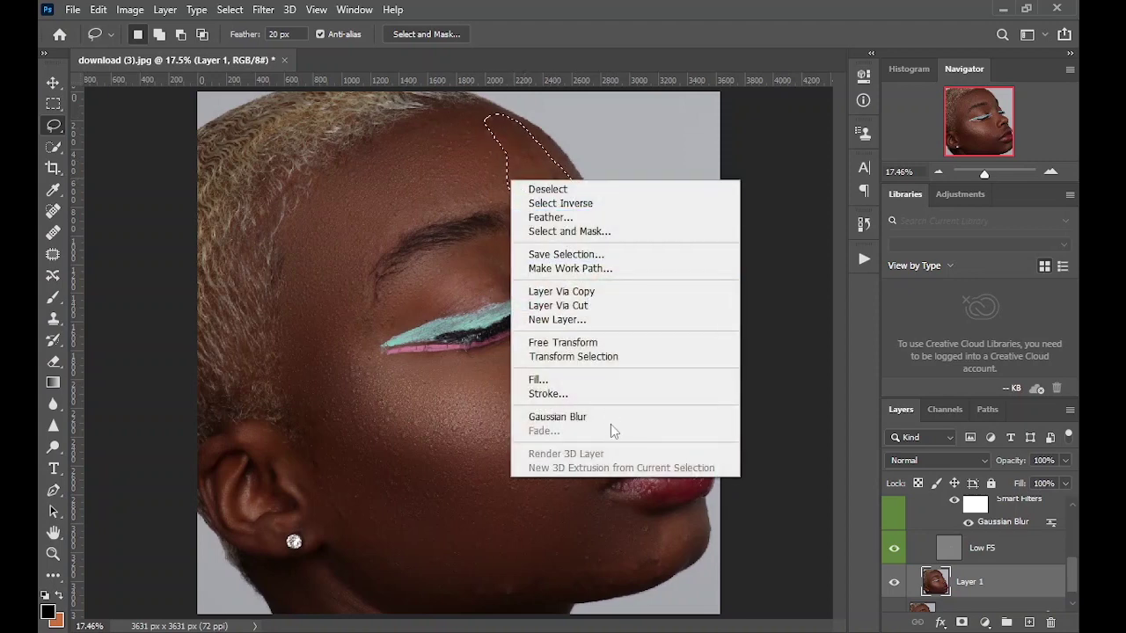
click(543, 423)
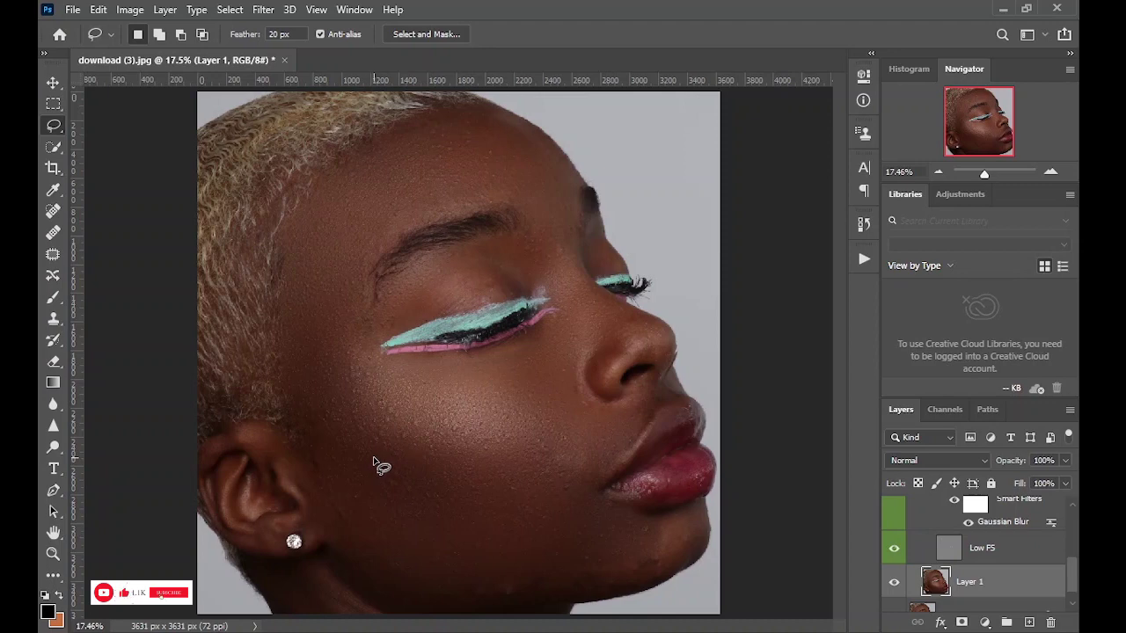
Target the Mid FS layer mask and set up the Brush tool with 40% flow and a size of 700 px
scroll(975, 537, up, 3)
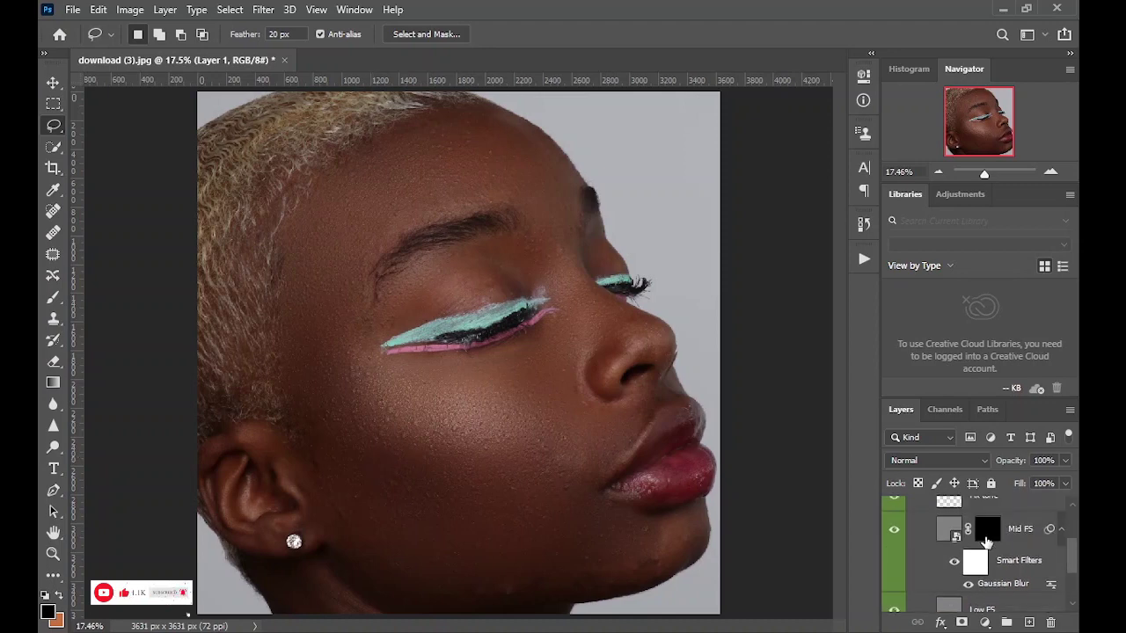
click(982, 538)
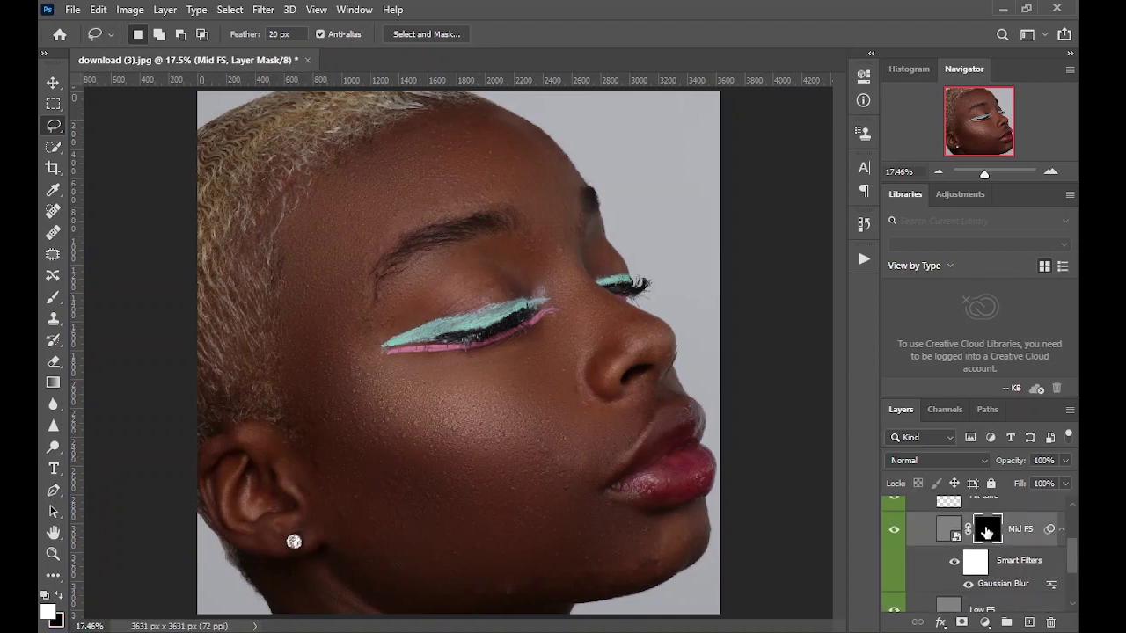
click(52, 297)
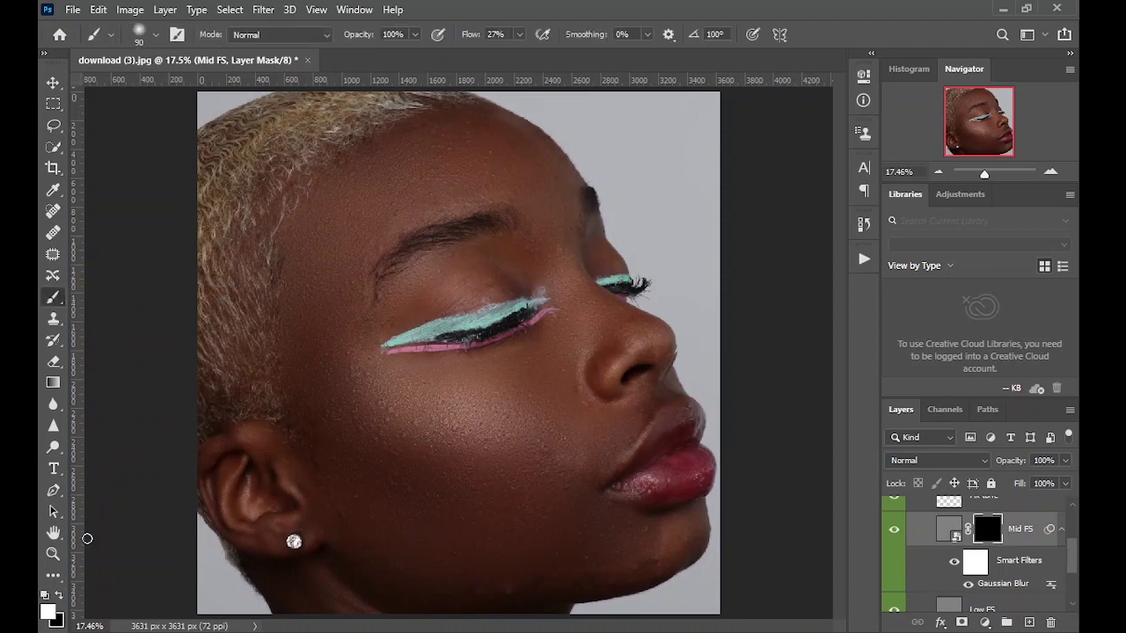
click(44, 55)
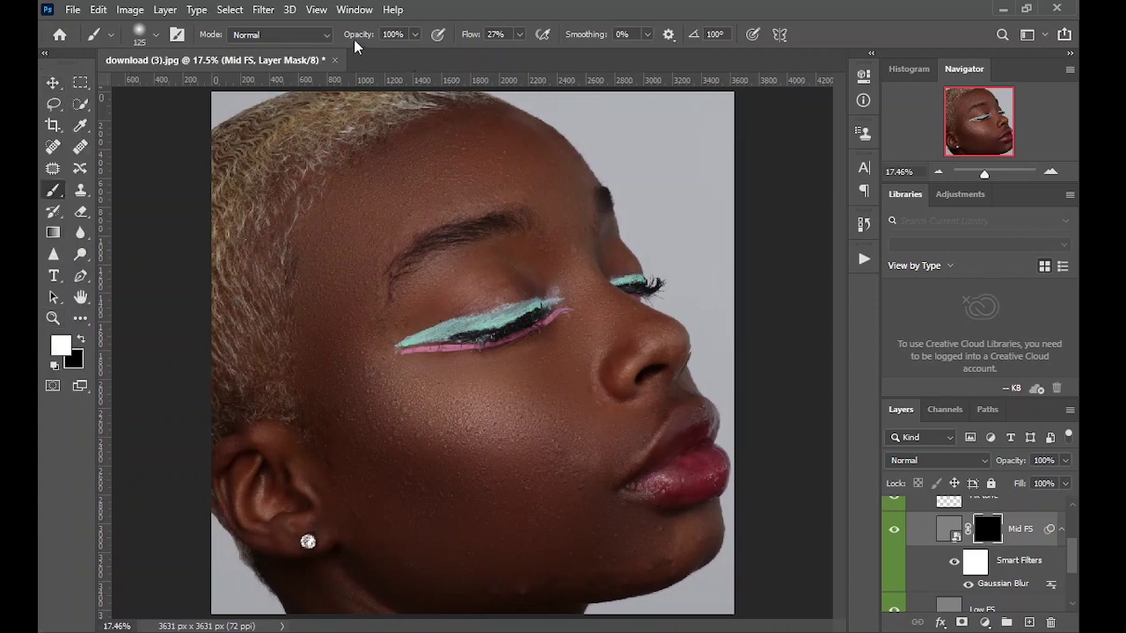
drag(467, 41, 478, 39)
key(bracketright)
key(bracketright)
key(bracketright)
key(bracketright)
key(Return)
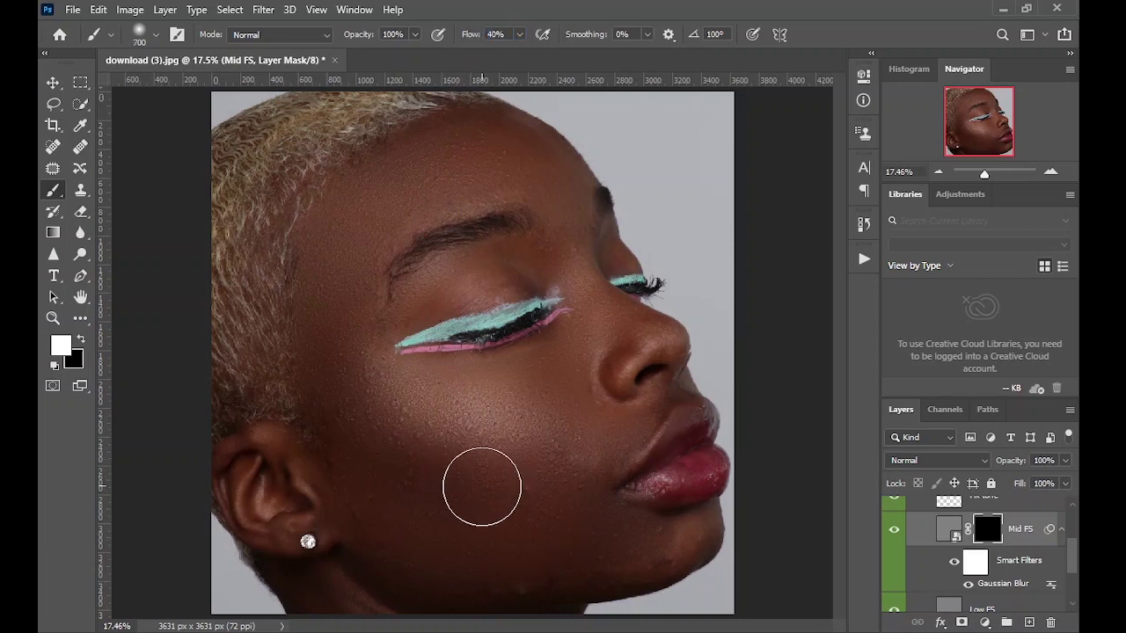
Paint white on the Mid FS mask over the cheek, jaw and chin, reducing the brush to 300 px for the jaw
key(bracketleft)
mouse_move(546, 491)
mouse_down()
mouse_move(429, 474)
mouse_move(344, 421)
mouse_move(507, 497)
mouse_move(604, 484)
mouse_move(385, 390)
mouse_move(434, 435)
mouse_move(552, 460)
mouse_move(562, 410)
mouse_move(498, 408)
mouse_move(548, 369)
mouse_move(462, 419)
mouse_move(386, 360)
mouse_move(390, 451)
mouse_move(357, 251)
mouse_move(325, 408)
mouse_move(380, 481)
mouse_move(478, 538)
mouse_move(367, 454)
mouse_move(336, 450)
mouse_move(387, 560)
mouse_move(339, 437)
mouse_move(420, 574)
mouse_move(557, 582)
mouse_move(432, 578)
mouse_up()
key(bracketleft)
key(bracketleft)
drag(541, 591, 654, 581)
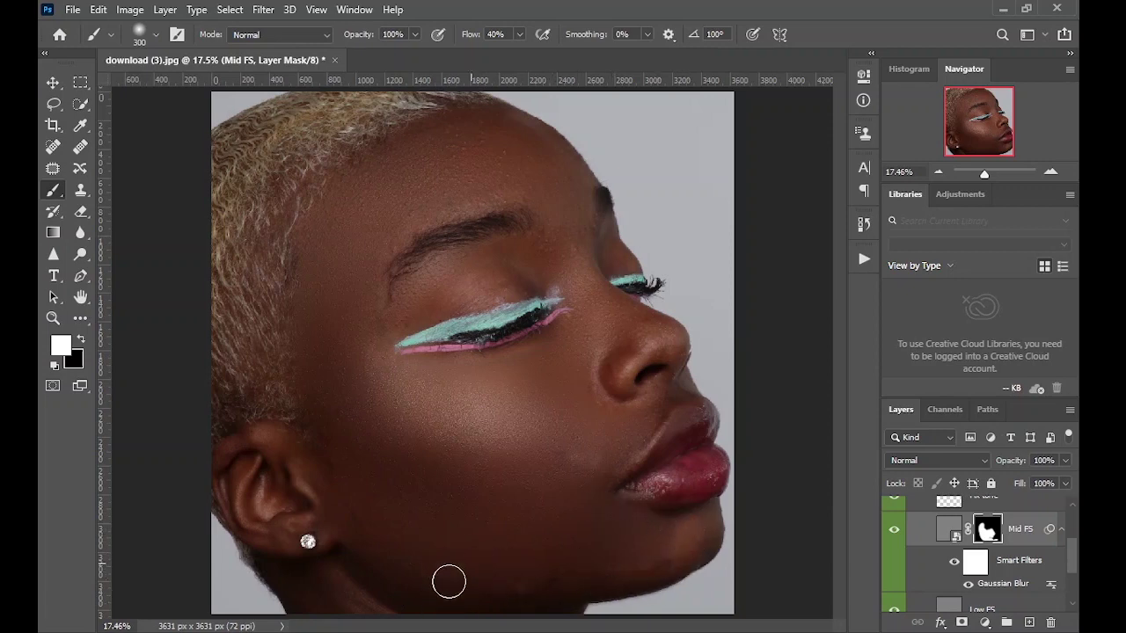
Paint the forehead and remaining facial skin into the Mid FS mask with brush sizes between 300 and 500 px
key(bracketright)
key(bracketright)
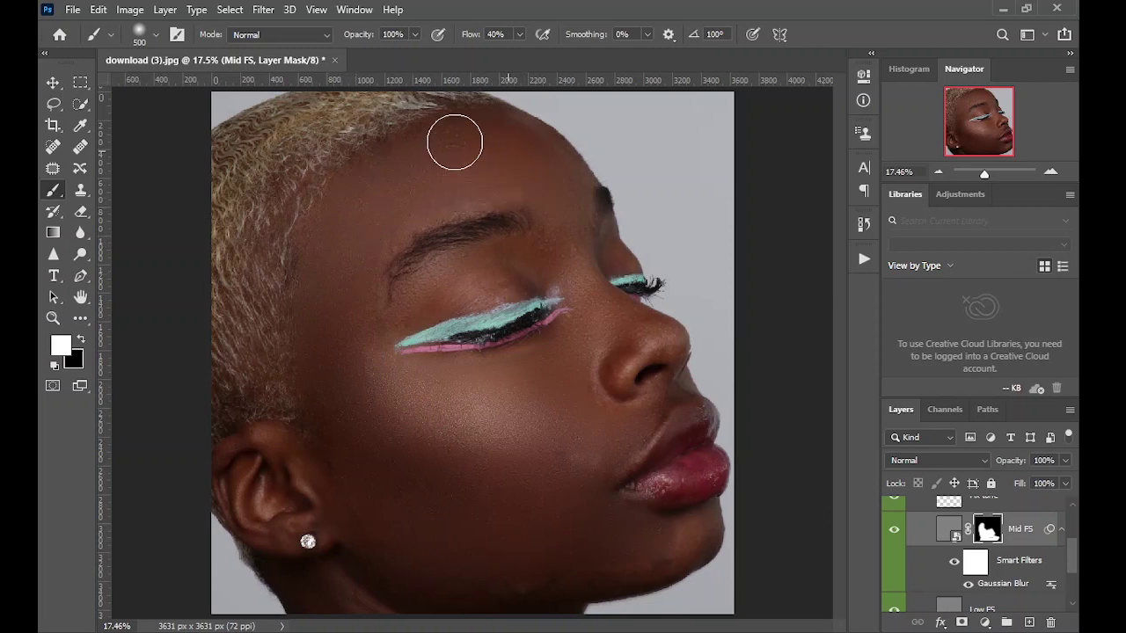
key(bracketleft)
key(bracketleft)
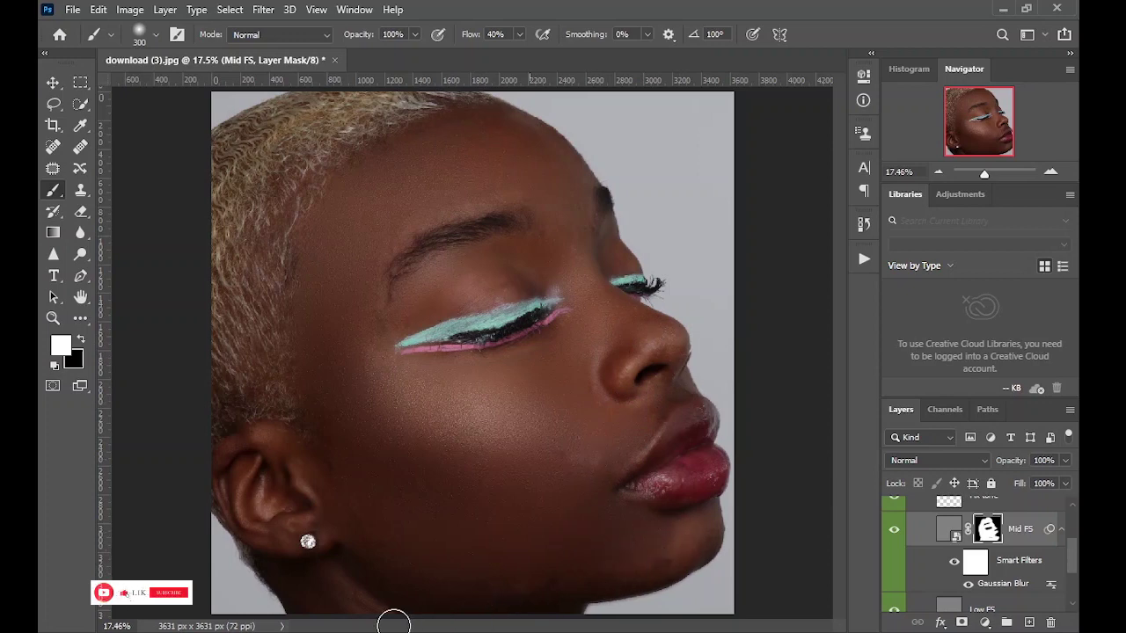
key(bracketright)
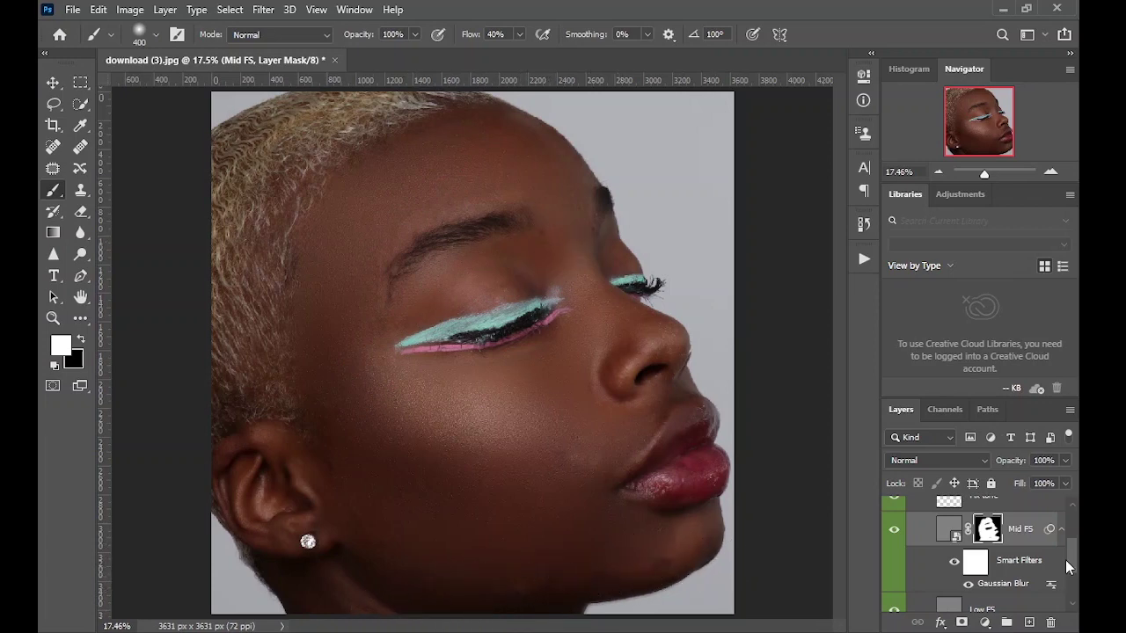
On Layer 1, lasso the jawline from the chin to the neck, reapply the last Gaussian Blur and deselect
scroll(930, 570, down, 2)
click(936, 564)
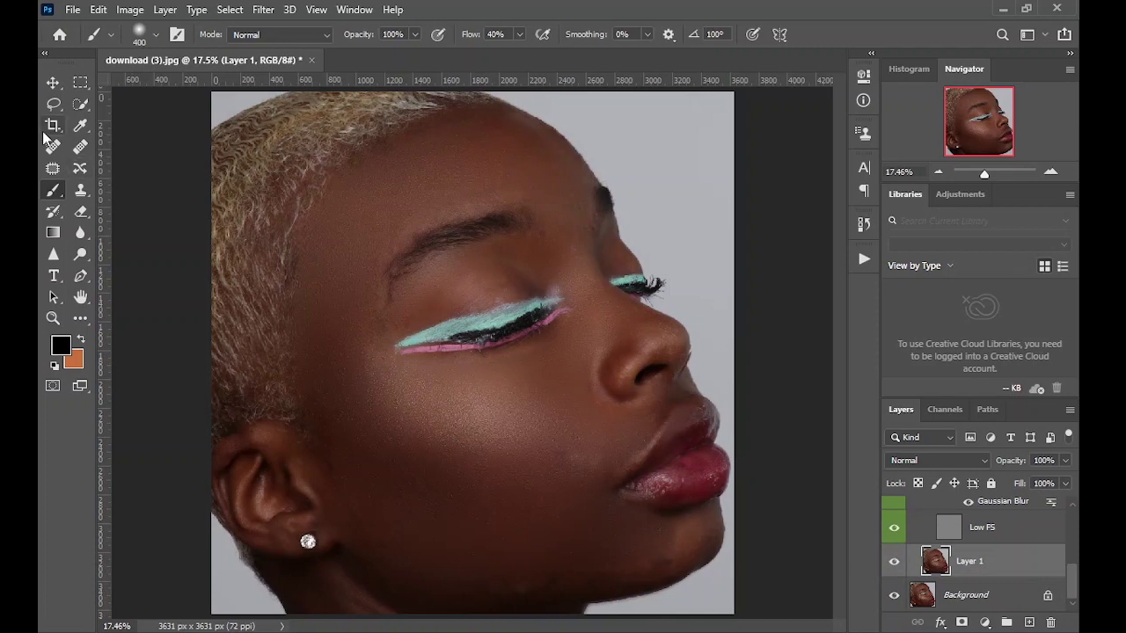
click(53, 104)
mouse_move(668, 531)
mouse_down()
mouse_move(408, 602)
mouse_move(519, 618)
mouse_up()
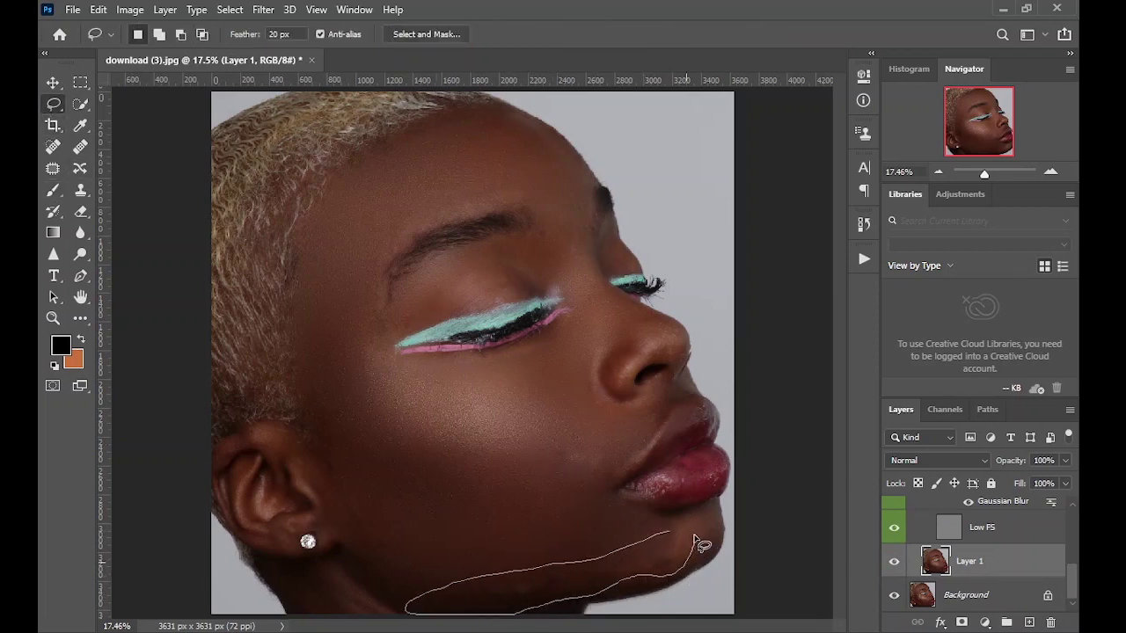
drag(695, 540, 548, 572)
right_click(527, 584)
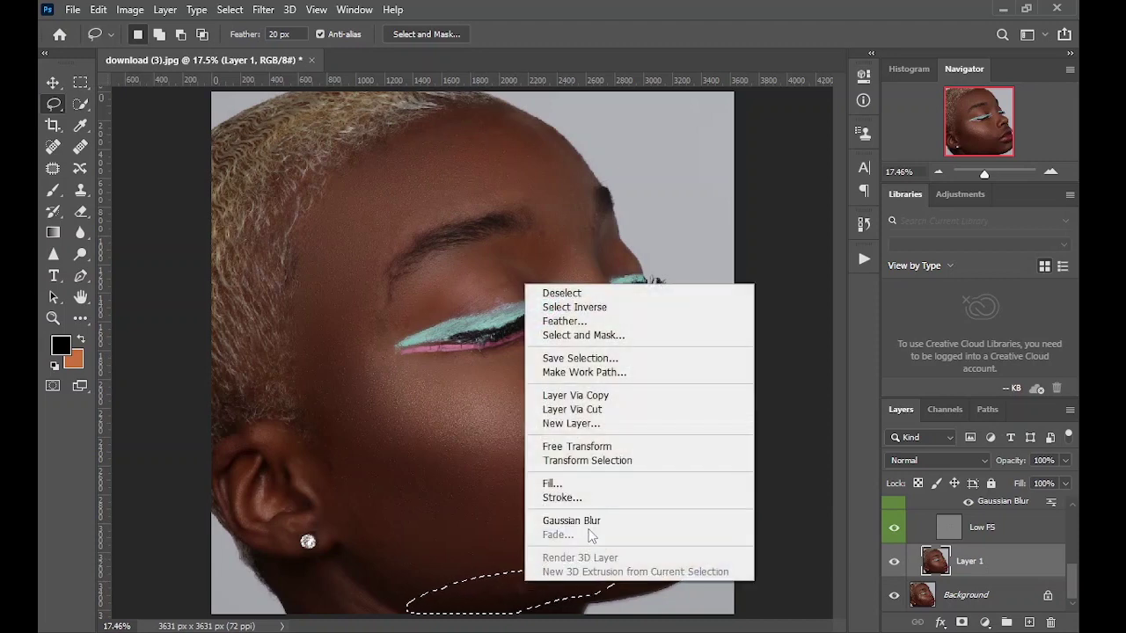
click(572, 521)
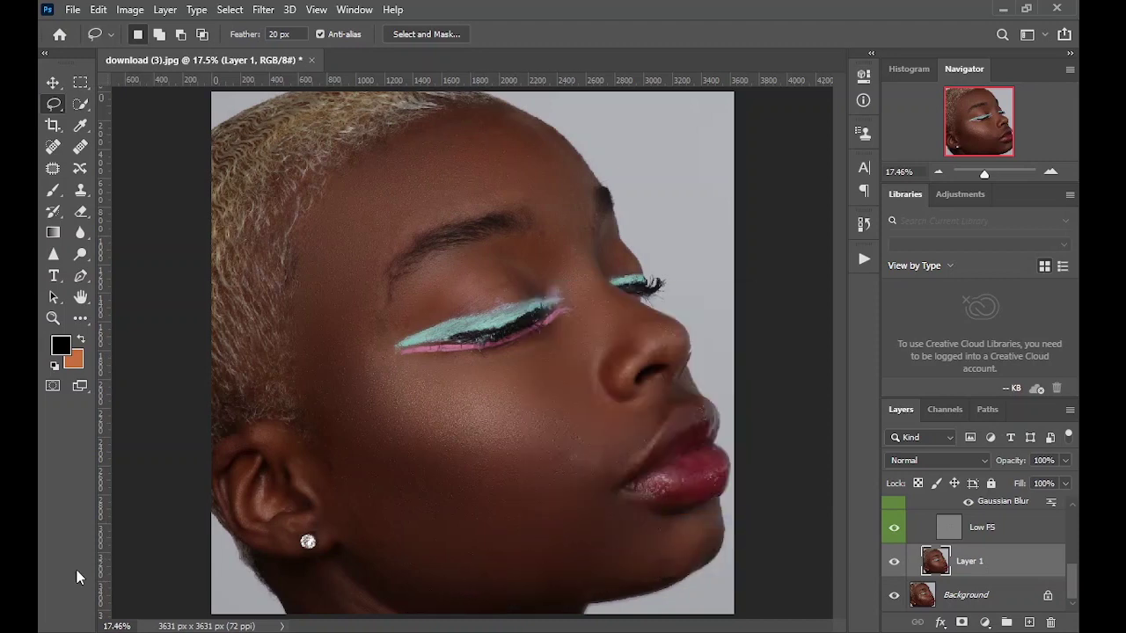
Lasso the cheek near the earlobe and the patch in front of the ear, reapplying the last Gaussian Blur to each
mouse_move(342, 441)
mouse_down()
mouse_move(343, 535)
mouse_move(399, 586)
mouse_move(359, 449)
mouse_move(361, 475)
mouse_up()
right_click(359, 502)
click(454, 440)
mouse_move(306, 384)
mouse_down()
mouse_move(305, 443)
mouse_move(359, 440)
mouse_move(310, 426)
mouse_up()
right_click(309, 427)
click(422, 376)
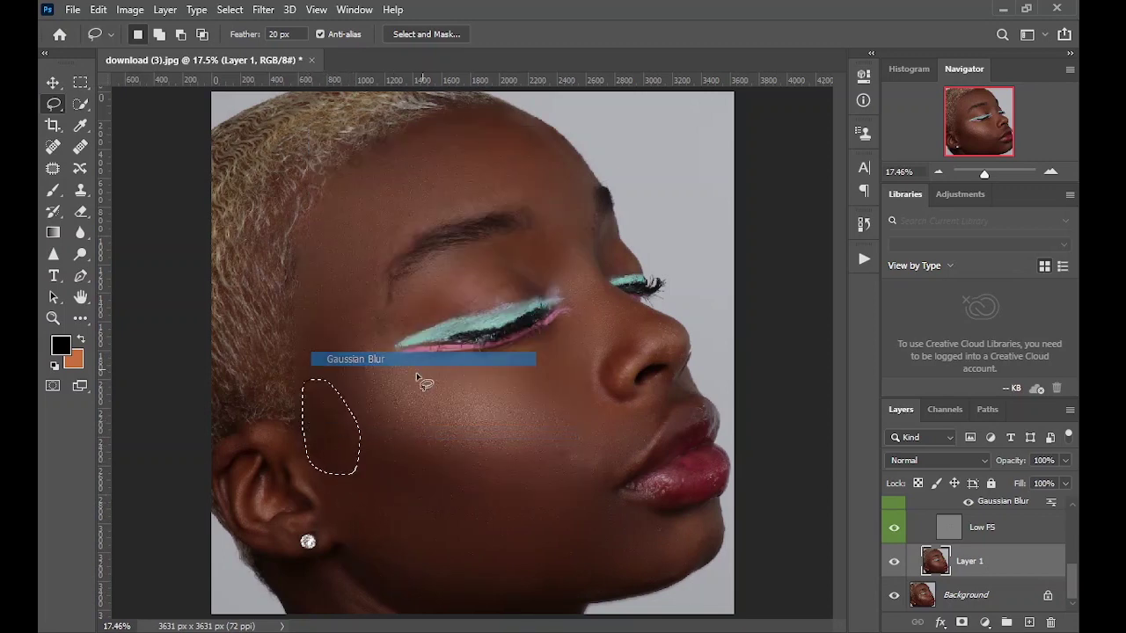
click(409, 465)
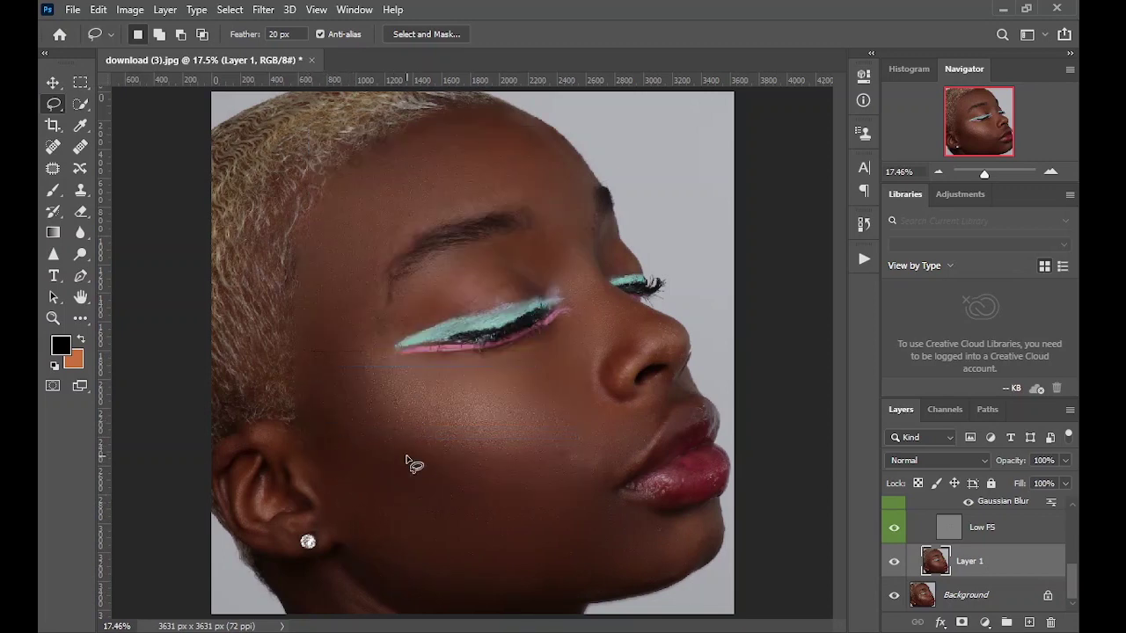
Lasso the small spot between the eyebrows, reapply the last Gaussian Blur and deselect
right_click(569, 242)
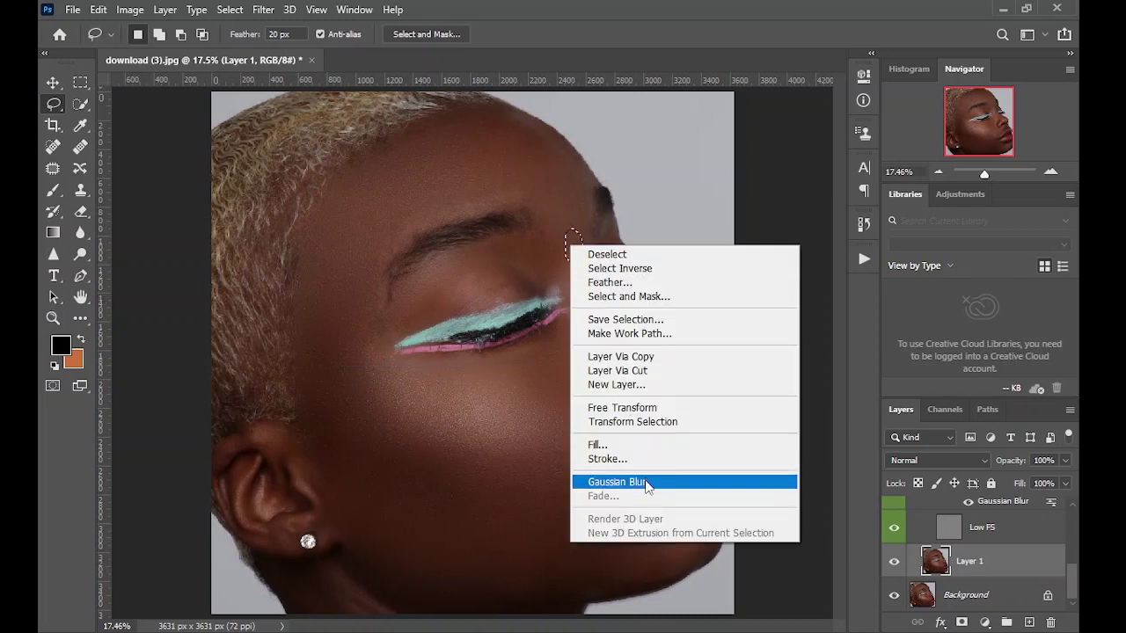
click(651, 482)
click(537, 366)
Lasso the curved band of forehead skin above and around the eyebrow and reapply the last Gaussian Blur
mouse_move(507, 182)
mouse_down()
mouse_move(385, 206)
mouse_move(351, 319)
mouse_up()
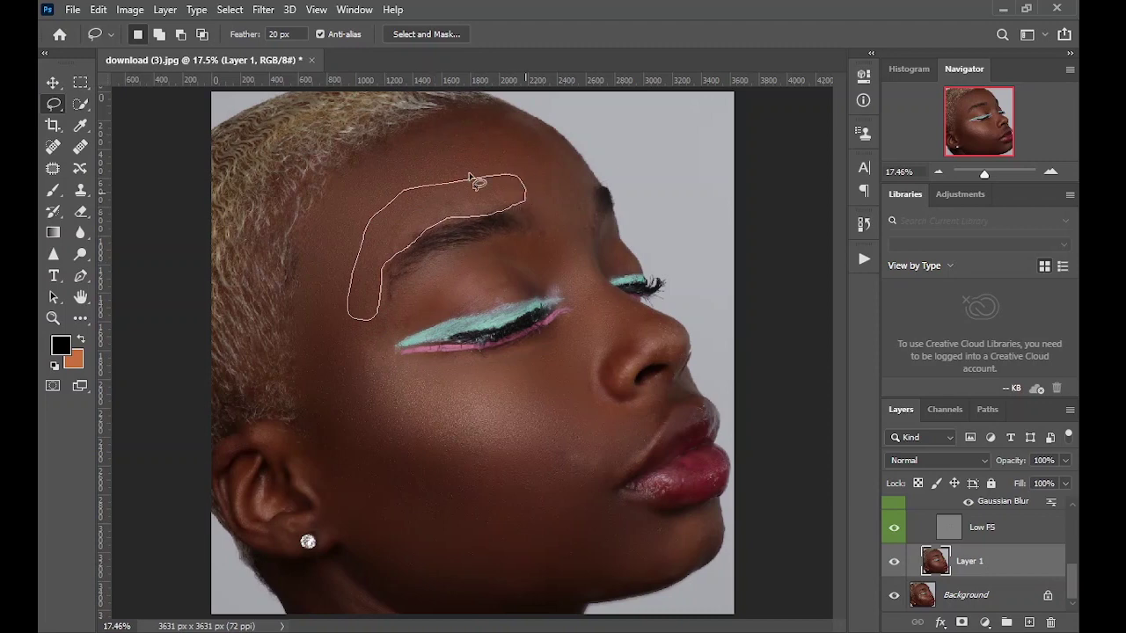
drag(469, 177, 475, 181)
right_click(442, 187)
click(515, 431)
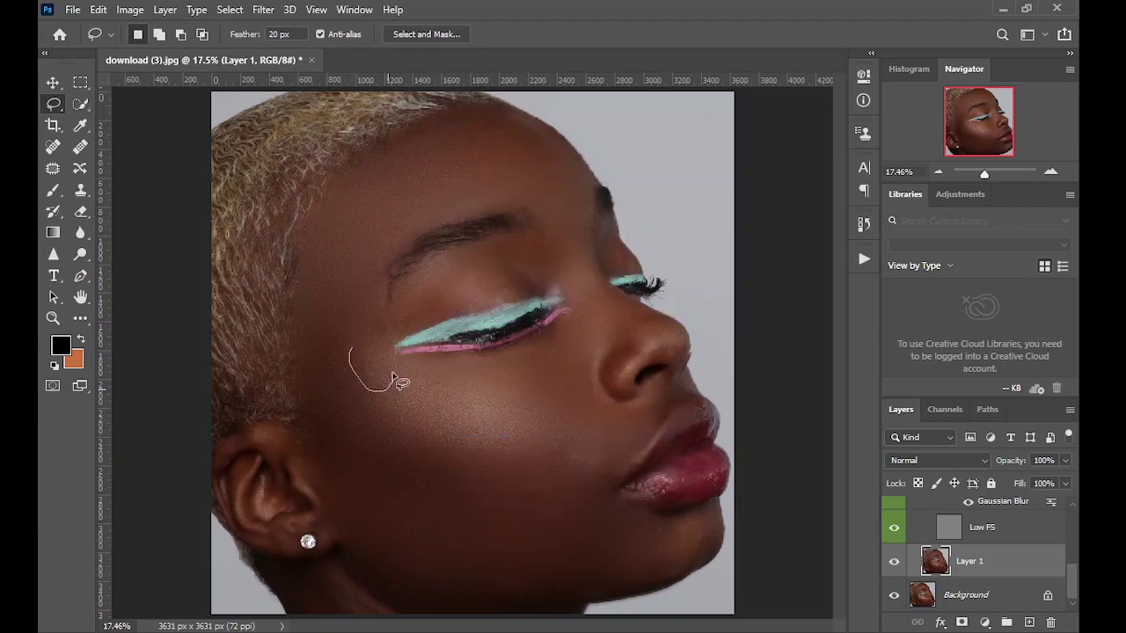
Lasso the skin beside the outer eye corner and the upper eyelid, reapplying the last Gaussian Blur to each
drag(395, 380, 360, 341)
right_click(355, 384)
click(414, 302)
drag(459, 280, 482, 291)
right_click(481, 280)
click(557, 525)
Lasso the cheek area beside the corner of the mouth, reapply the last Gaussian Blur and deselect
drag(640, 455, 573, 425)
right_click(583, 442)
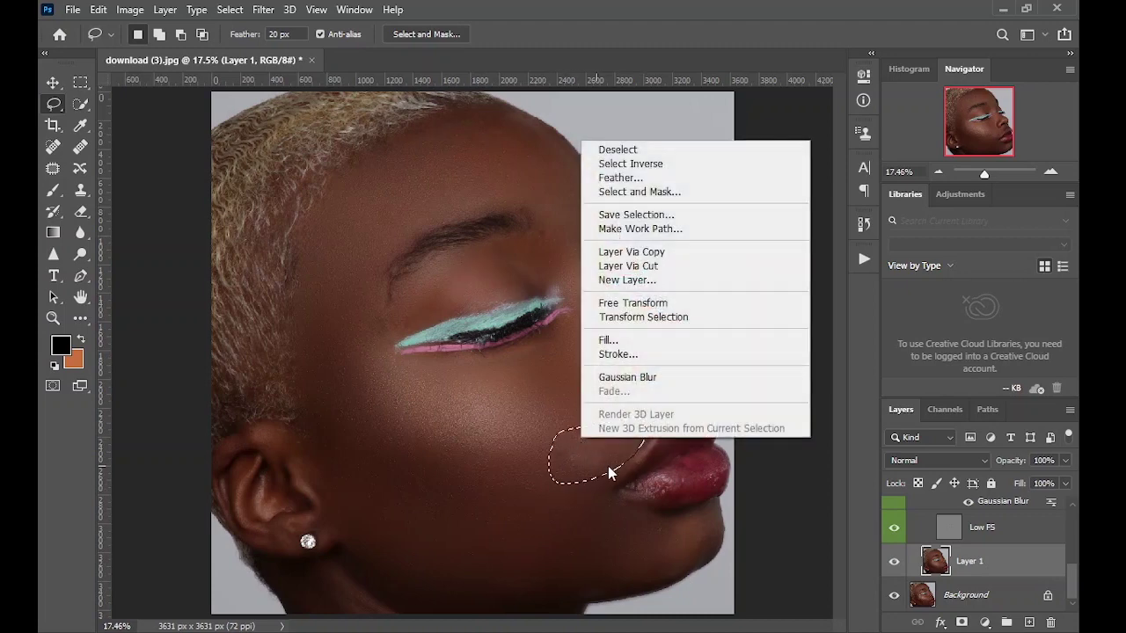
click(607, 377)
key(ctrl+d)
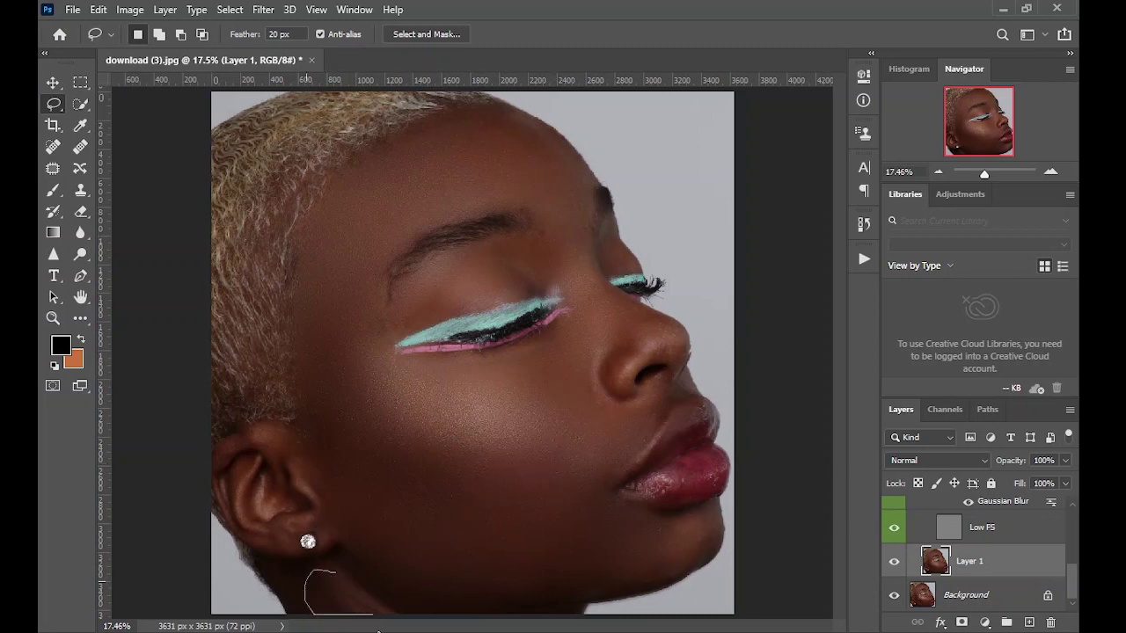
Lasso the neck area below the earring, reapply the last Gaussian Blur and deselect
drag(378, 631, 360, 595)
right_click(352, 594)
click(396, 527)
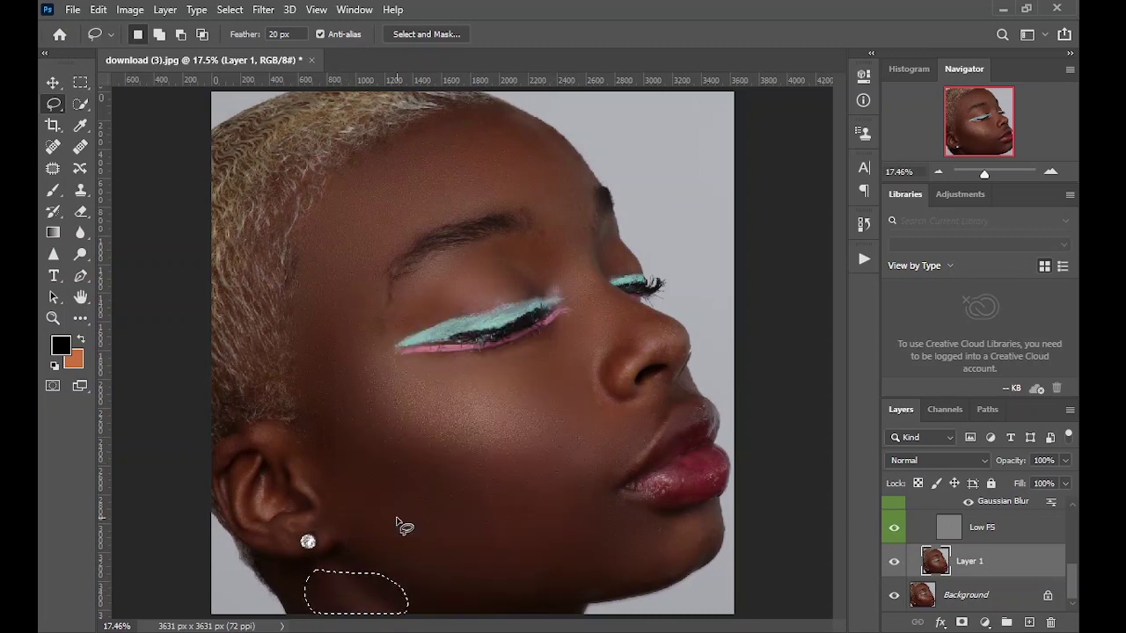
key(ctrl+d)
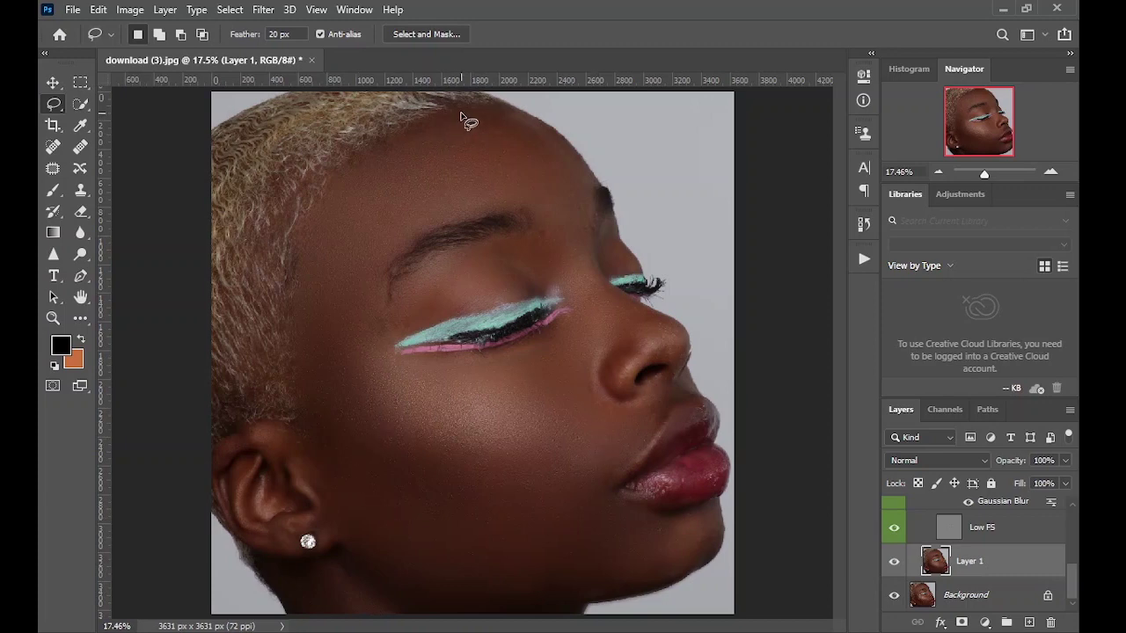
Lasso the upper forehead strip along the hairline, reapply the last Gaussian Blur and deselect
mouse_move(472, 111)
mouse_down()
mouse_move(354, 154)
mouse_move(352, 166)
mouse_move(484, 118)
mouse_up()
right_click(392, 152)
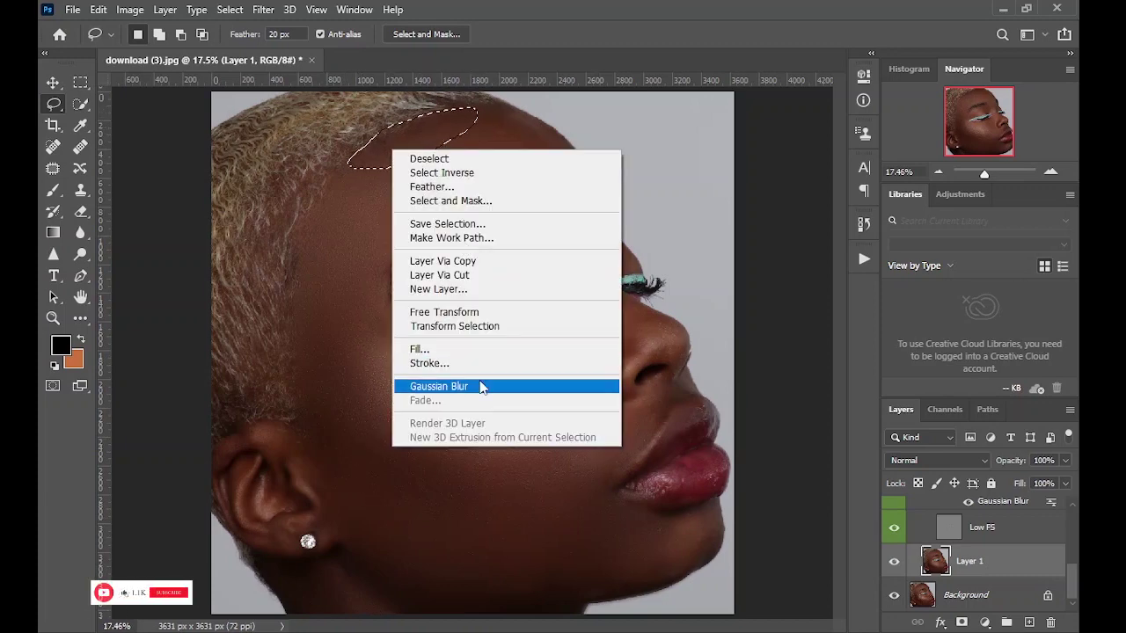
click(480, 387)
right_click(533, 229)
key(Escape)
right_click(627, 321)
click(719, 565)
Collapse the Smart Retouch group and toggle its visibility to compare the portrait before and after retouching
scroll(921, 519, up, 3)
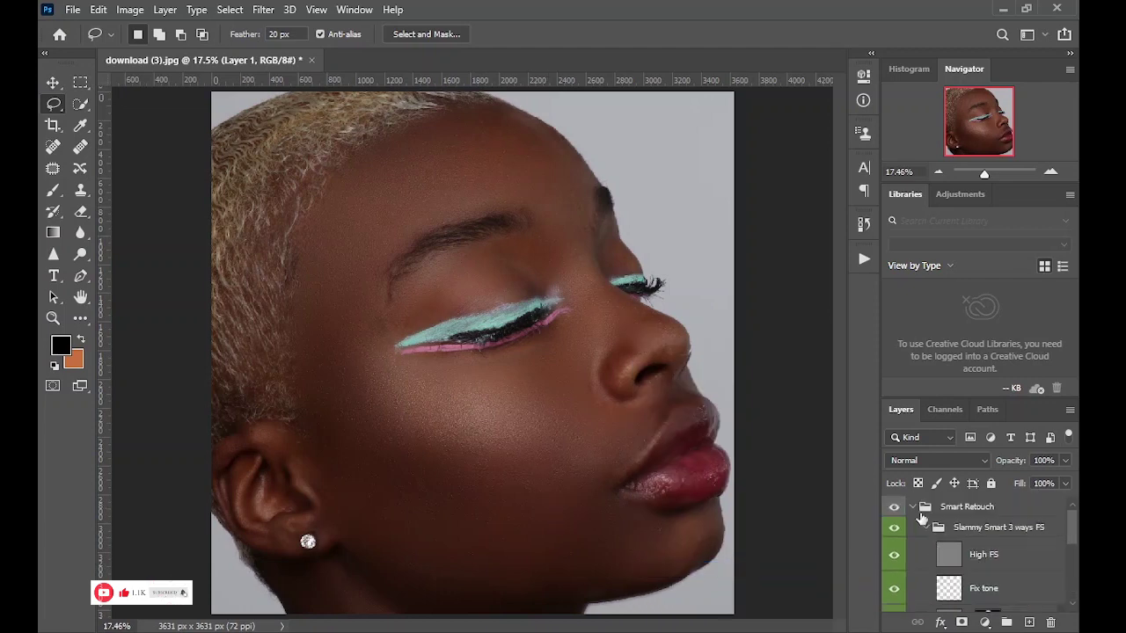
click(912, 508)
click(893, 509)
click(893, 509)
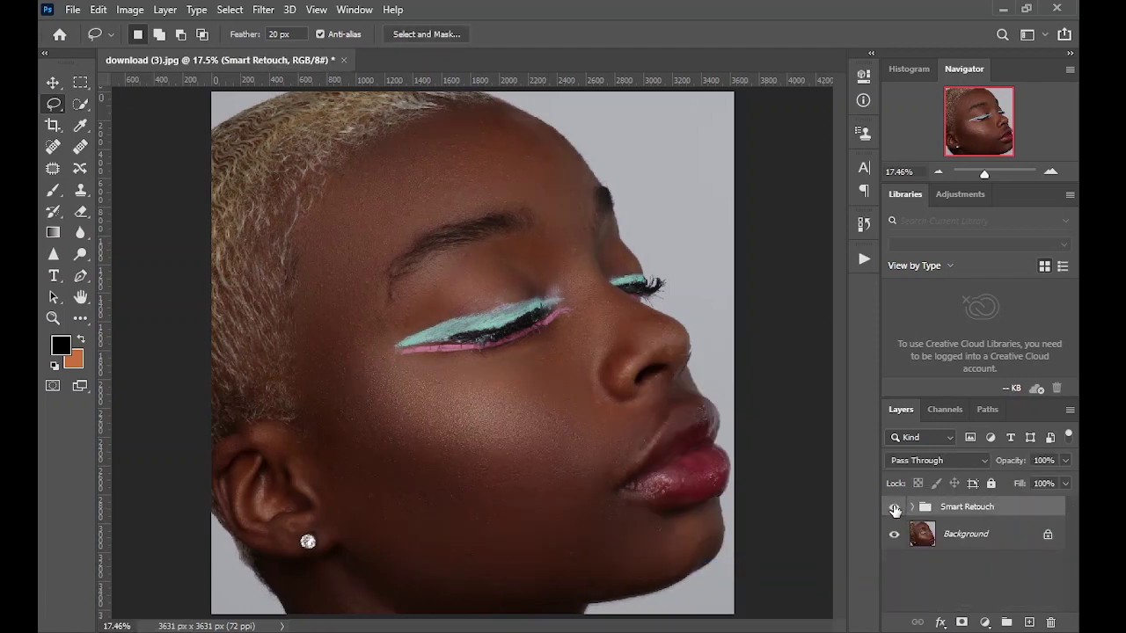
click(894, 509)
click(894, 508)
click(893, 508)
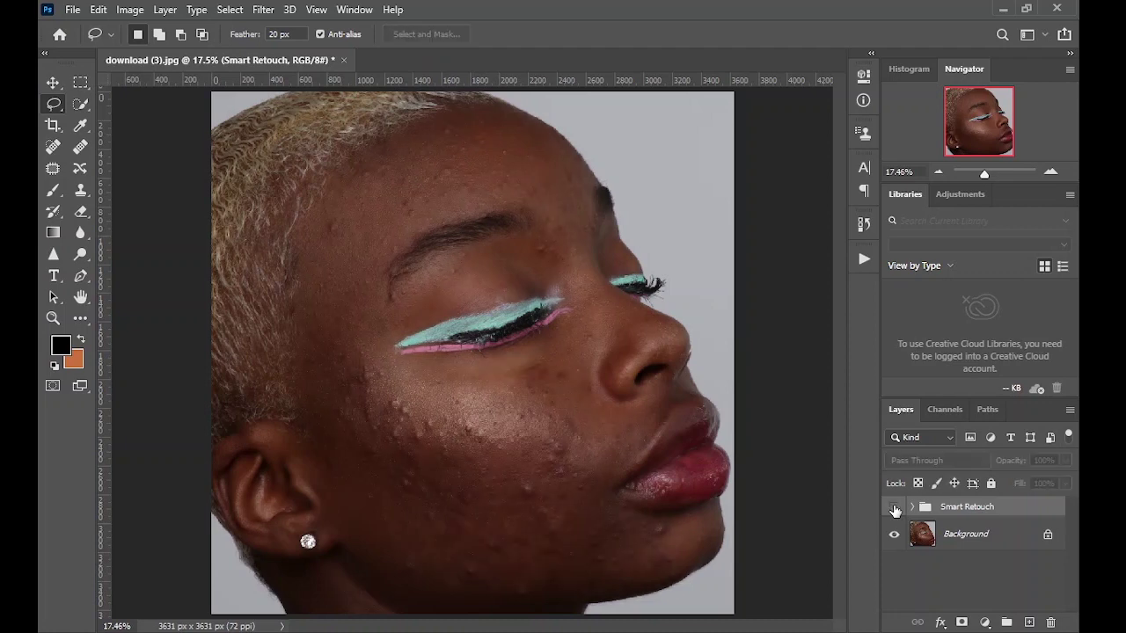
click(894, 508)
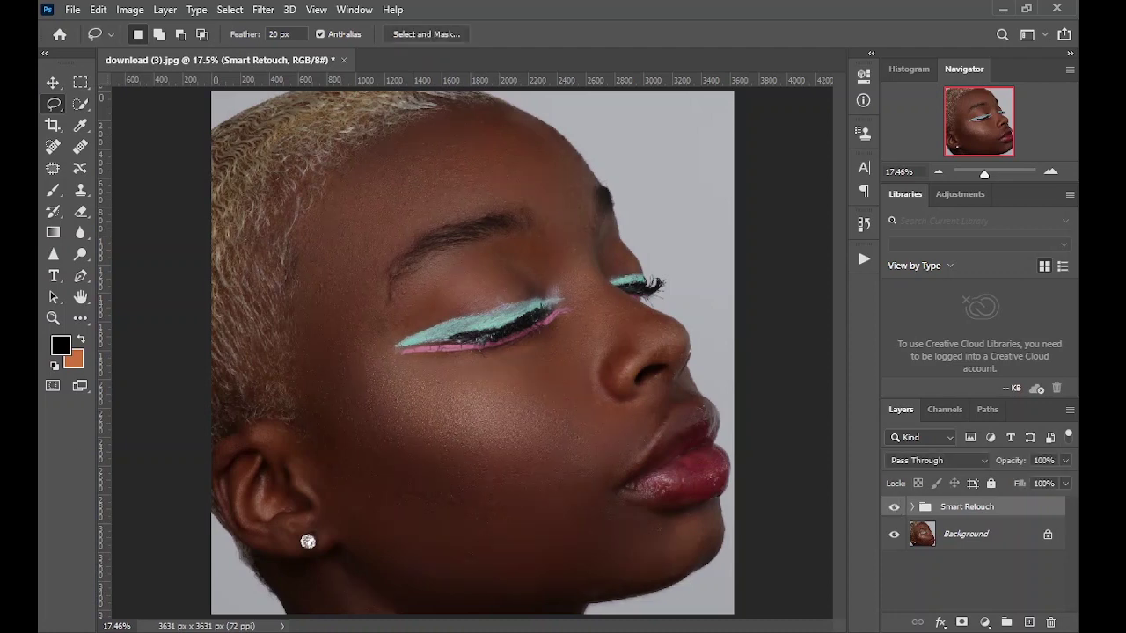